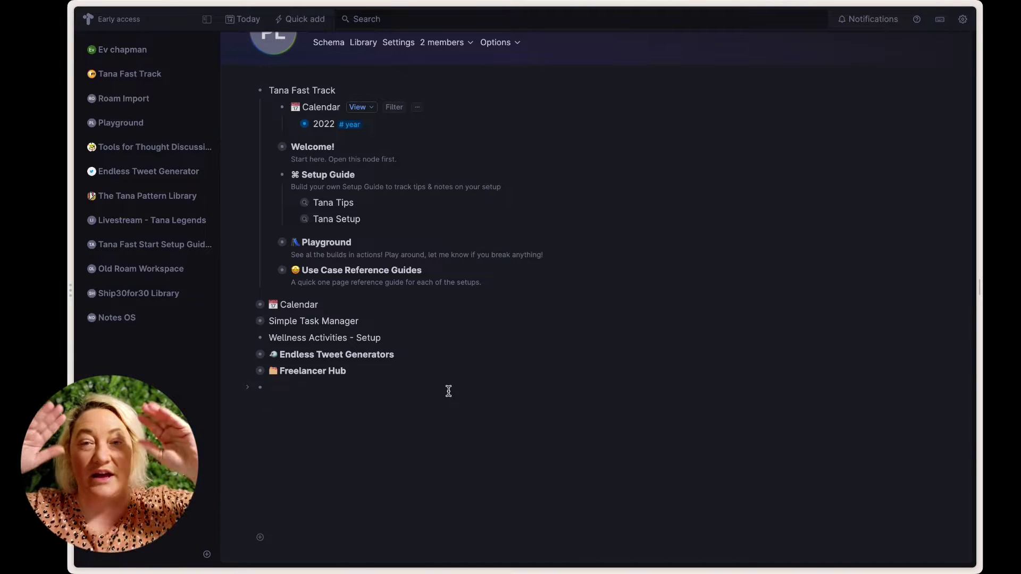
Create a node named TOP NODE with a first child node named Node 1.
{"action": "type", "text": "TOP NODE"}
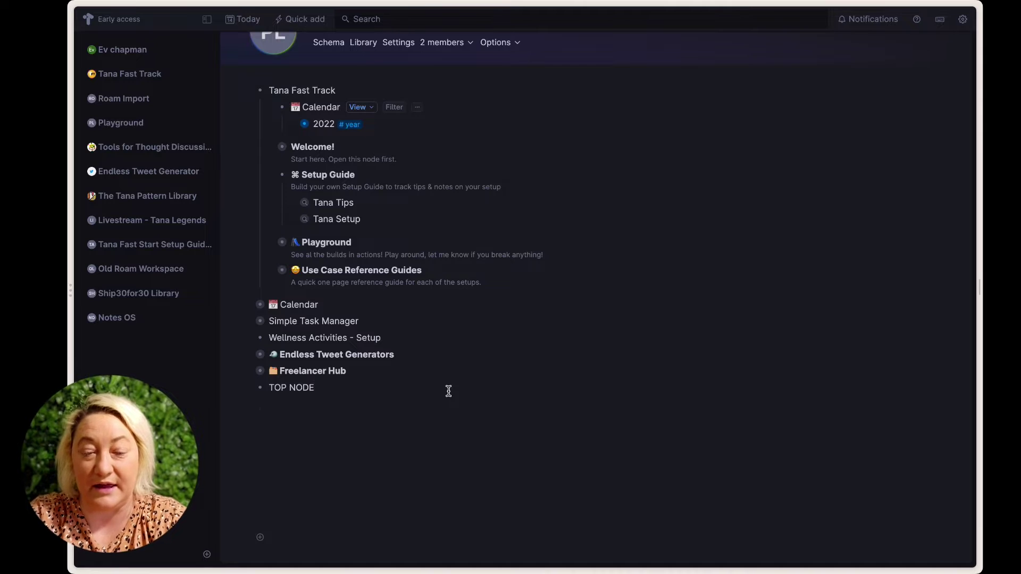
{"action": "key", "text": "Return"}
{"action": "key", "text": "Tab"}
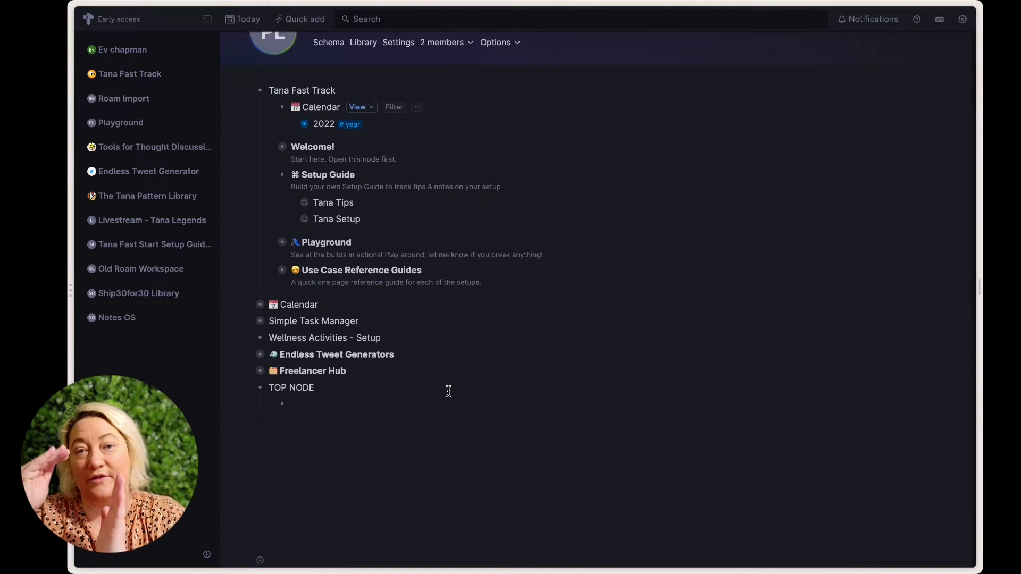
{"action": "type", "text": "NODE 1"}
{"action": "key", "text": "BackSpace"}
{"action": "key", "text": "BackSpace"}
{"action": "key", "text": "BackSpace"}
{"action": "key", "text": "BackSpace"}
{"action": "key", "text": "BackSpace"}
{"action": "type", "text": "ode 1"}
Add two more child nodes under TOP NODE, named Node 2 and Node 3.
{"action": "key", "text": "Return"}
{"action": "type", "text": "Mode"}
{"action": "key", "text": "BackSpace"}
{"action": "key", "text": "BackSpace"}
{"action": "key", "text": "BackSpace"}
{"action": "key", "text": "BackSpace"}
{"action": "type", "text": "Node 2"}
{"action": "key", "text": "Return"}
{"action": "type", "text": "Node 3"}
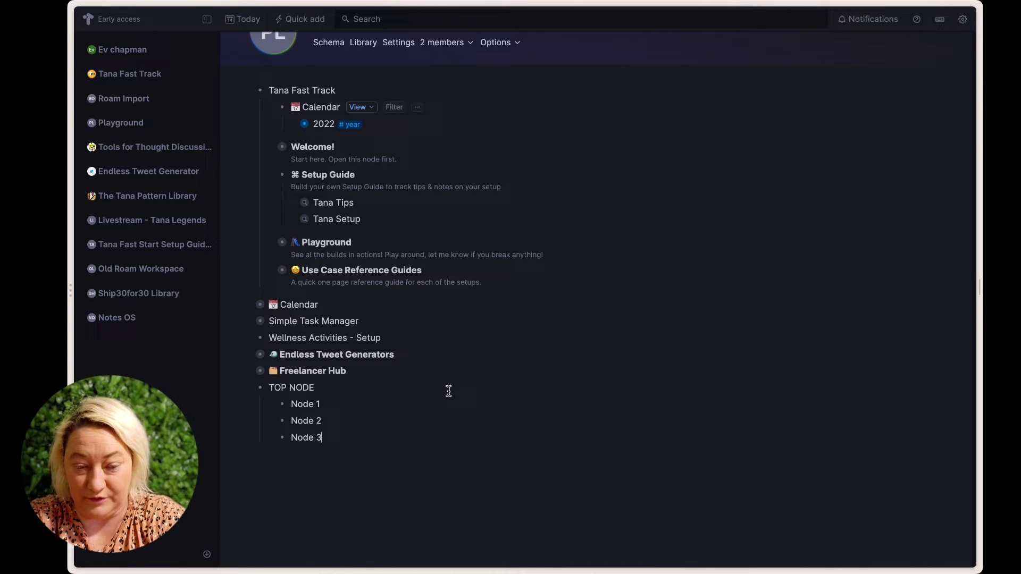
Show the view options for TOP NODE, switch it to the Tabs view, and save the view for everyone.
{"action": "right_click", "coordinate": [261, 390]}
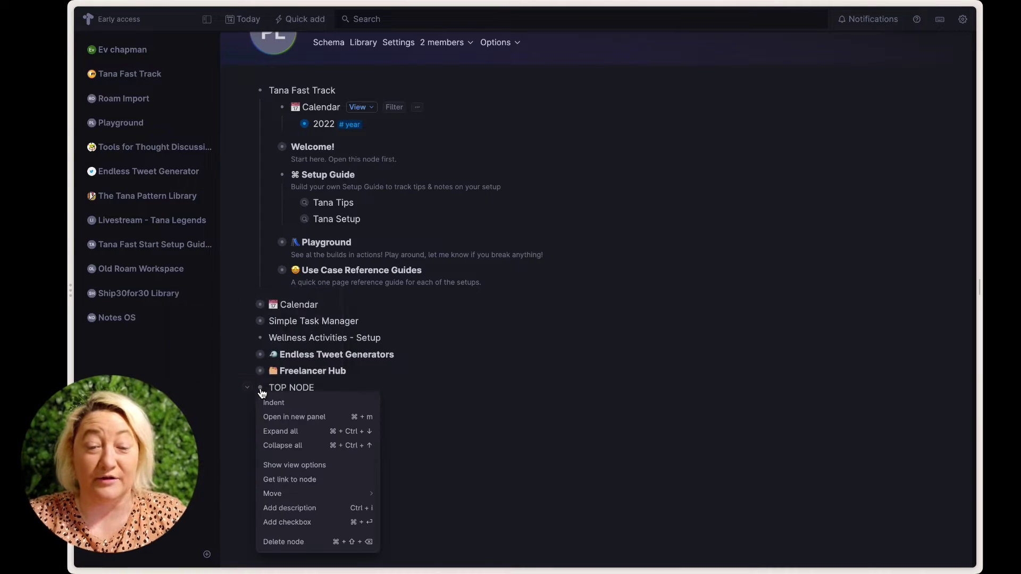
{"action": "left_click", "coordinate": [297, 466]}
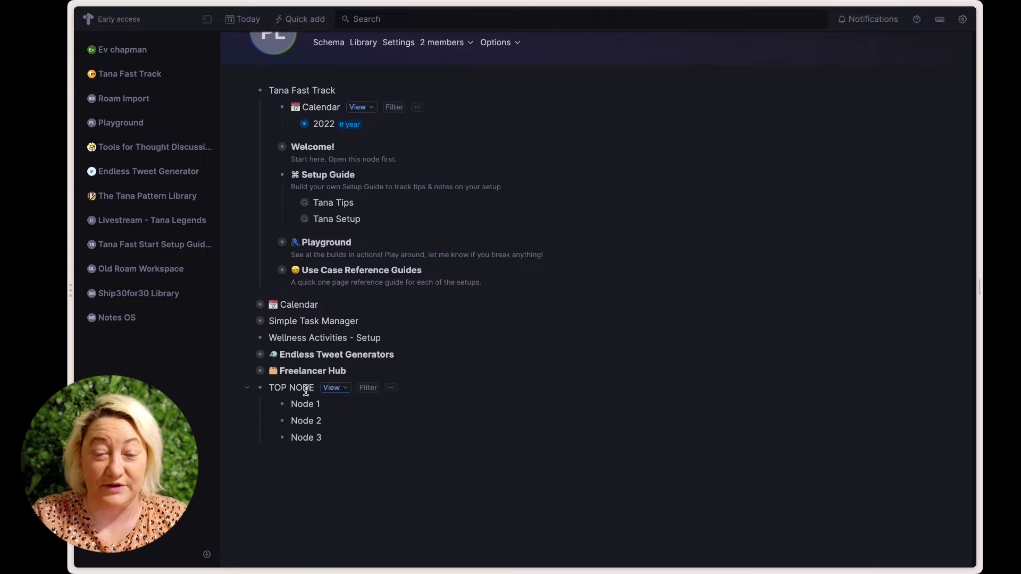
{"action": "left_click", "coordinate": [338, 389]}
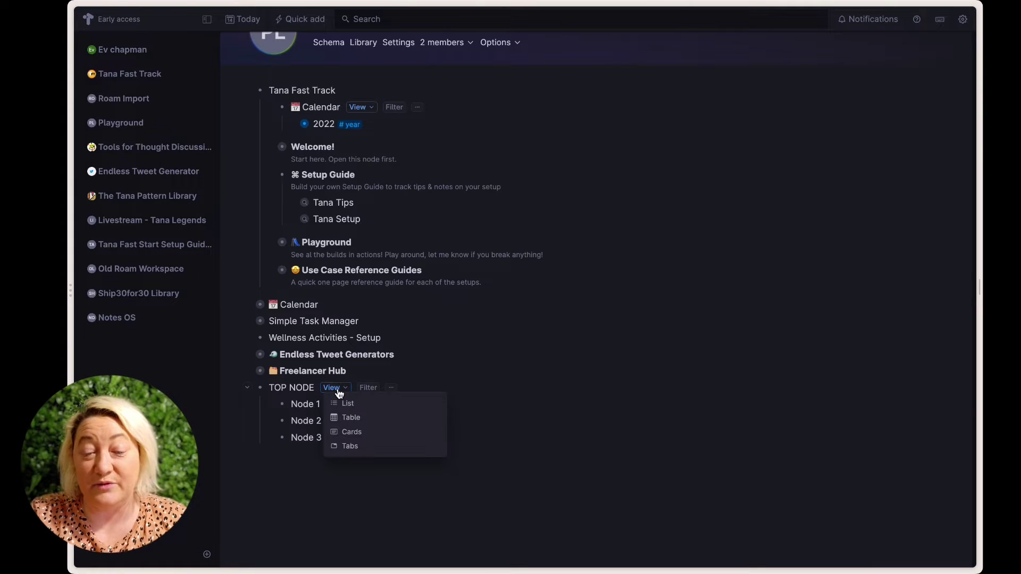
{"action": "left_click", "coordinate": [352, 447]}
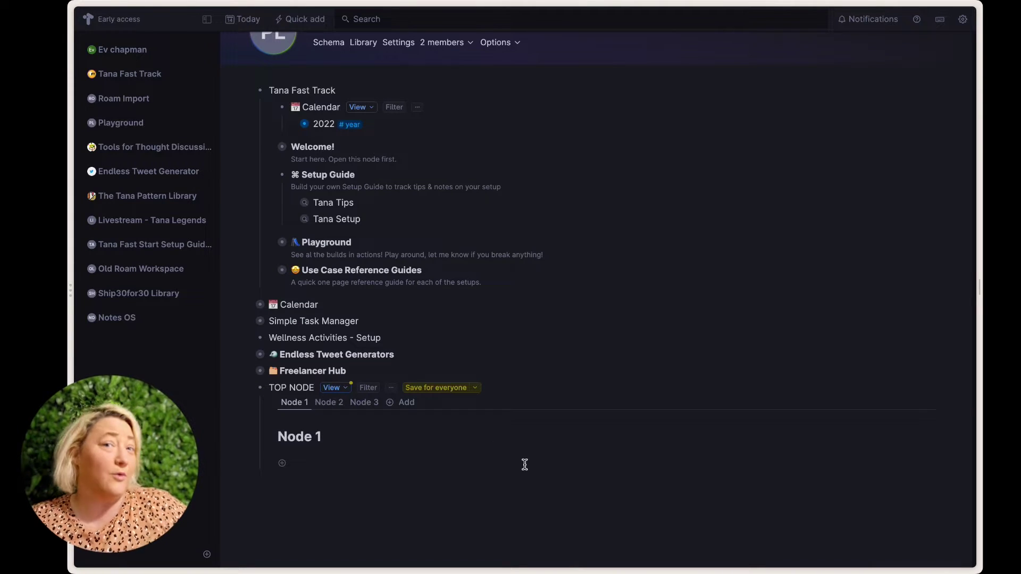
{"action": "left_click", "coordinate": [433, 388]}
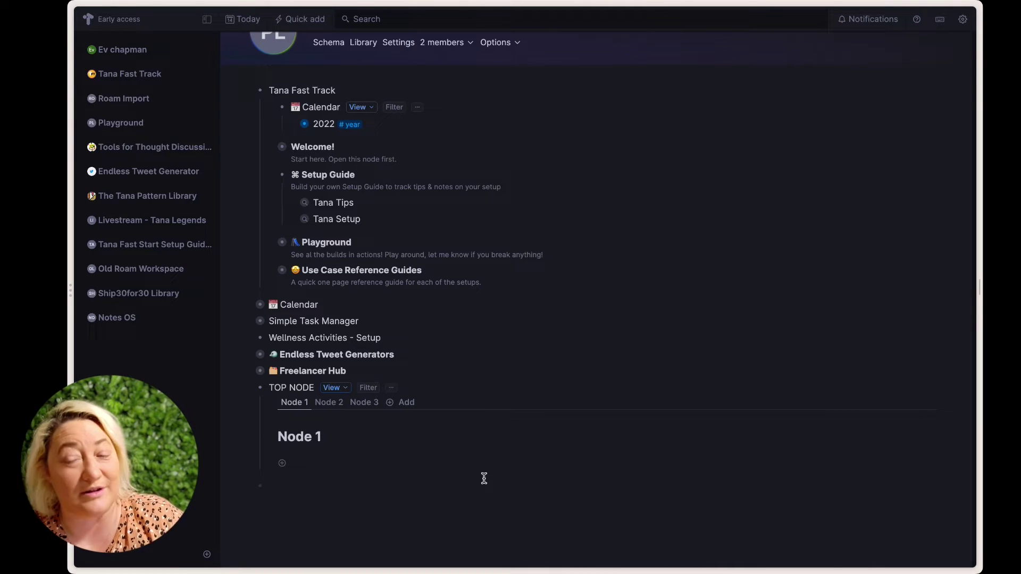
Check the tabsView option among the Tana labs experimental features.
{"action": "left_click", "coordinate": [963, 22]}
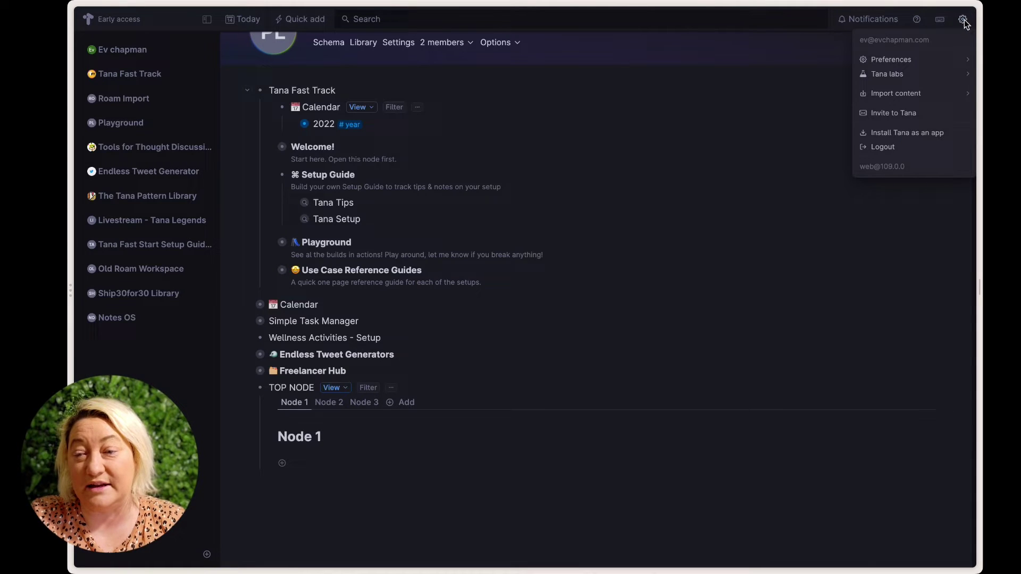
{"action": "mouse_move", "coordinate": [886, 74]}
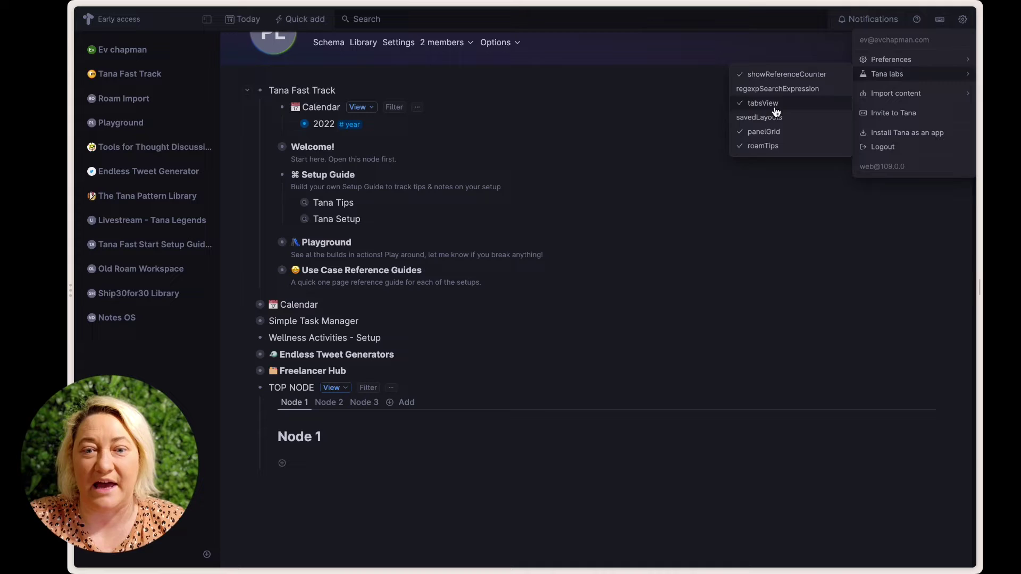
{"action": "left_click", "coordinate": [559, 347]}
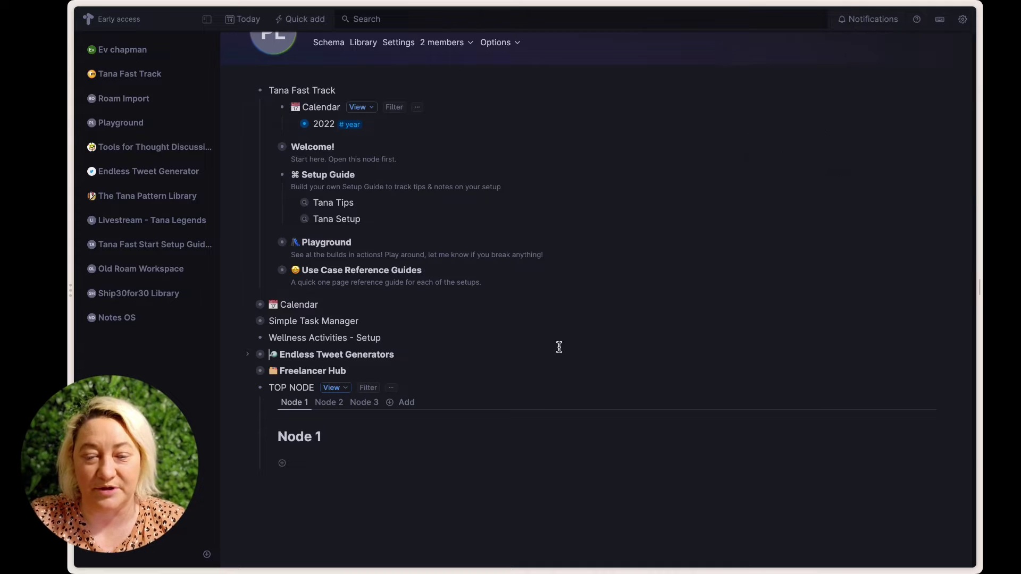
Switch TOP NODE to the List view and save it for everyone.
{"action": "left_click", "coordinate": [334, 387]}
{"action": "left_click", "coordinate": [341, 406]}
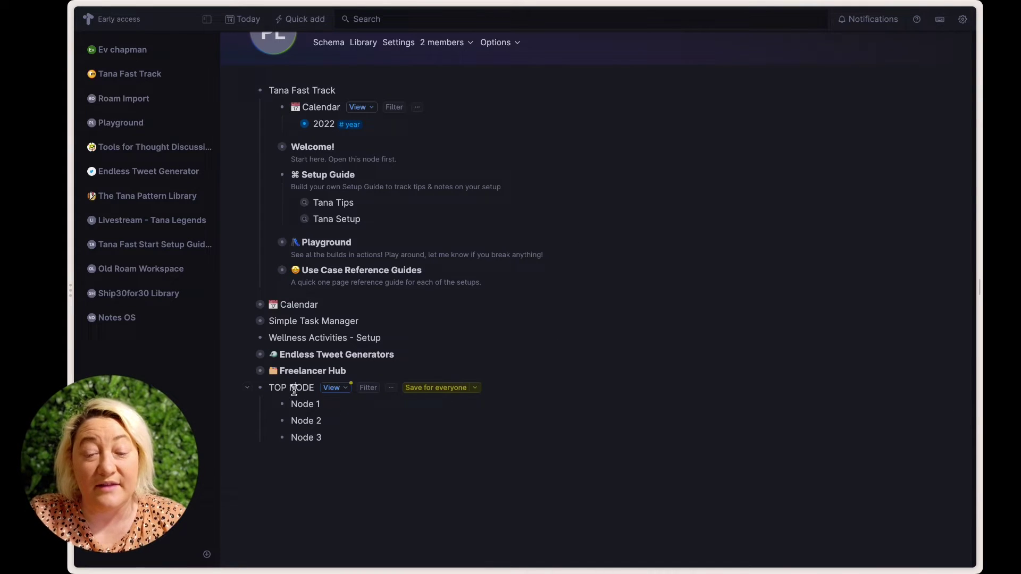
{"action": "left_click", "coordinate": [436, 388]}
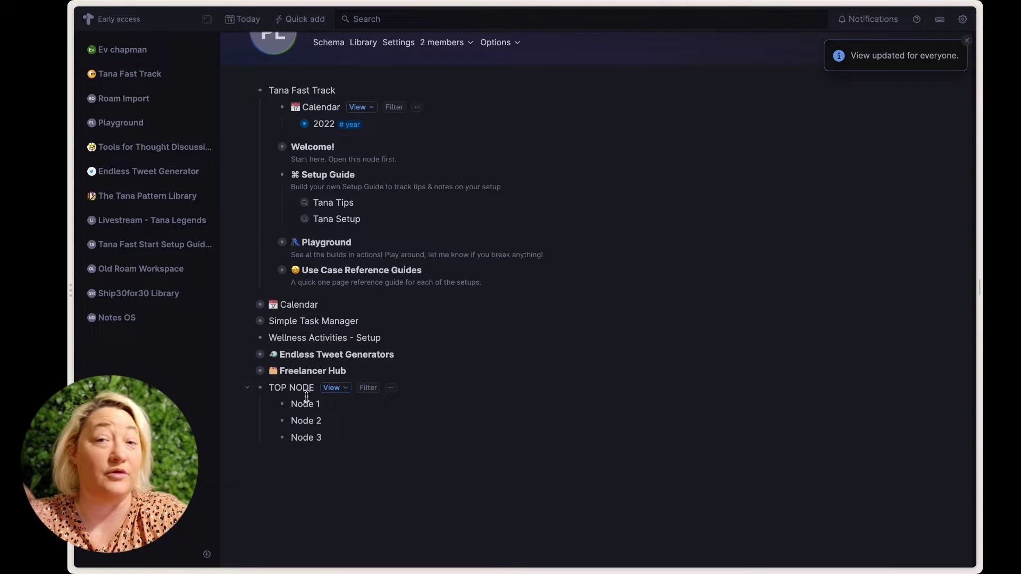
Run the command that shows TOP NODE's child nodes as tabs.
{"action": "key", "text": "ctrl+k"}
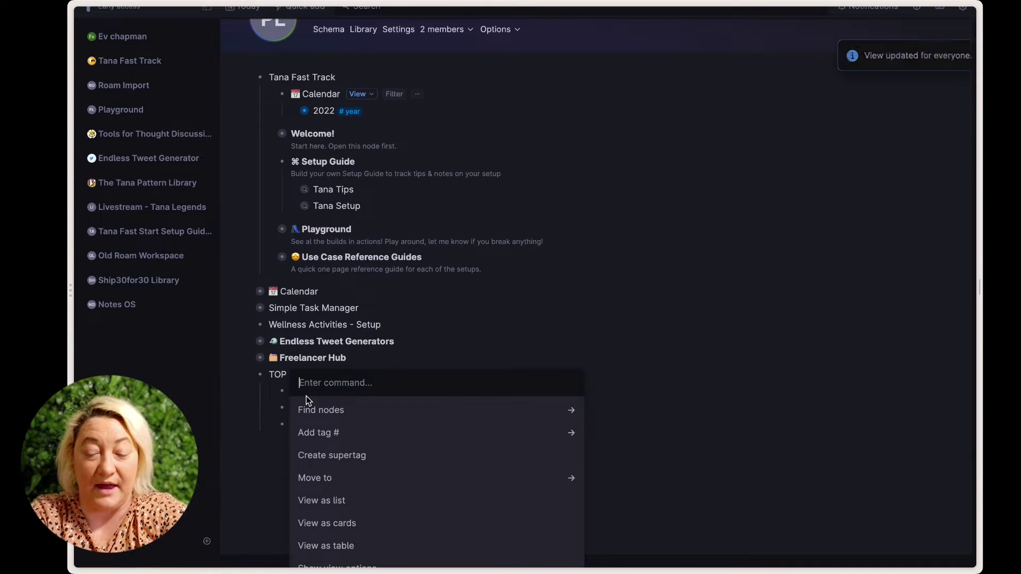
{"action": "type", "text": "tab"}
{"action": "key", "text": "Down"}
{"action": "key", "text": "Return"}
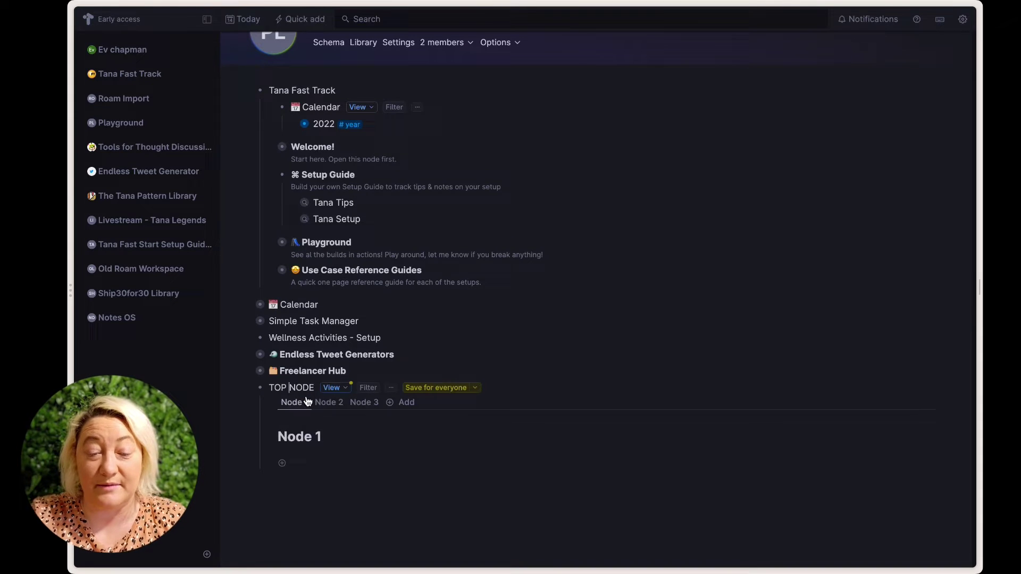
Preview TOP NODE's children in the Table and Cards views, and return it to the Tabs view.
{"action": "scroll", "coordinate": [307, 401], "scroll_direction": "down", "scroll_amount": 2}
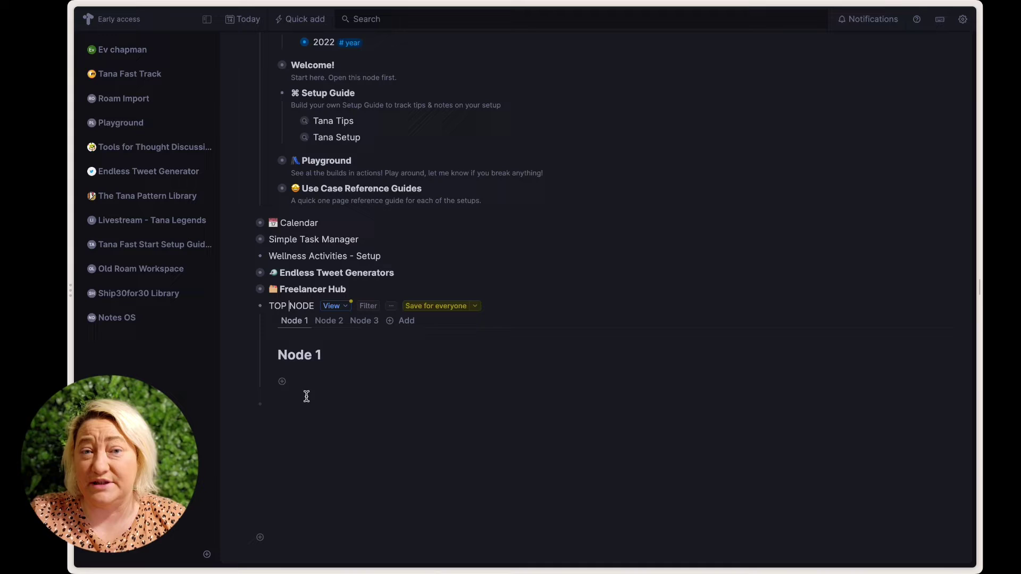
{"action": "left_click", "coordinate": [337, 307]}
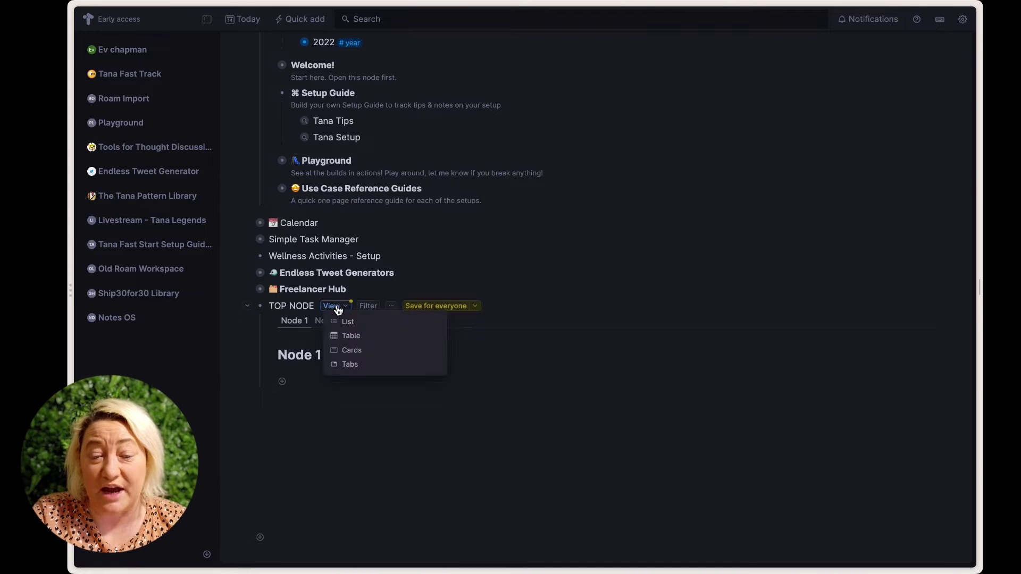
{"action": "left_click", "coordinate": [358, 336]}
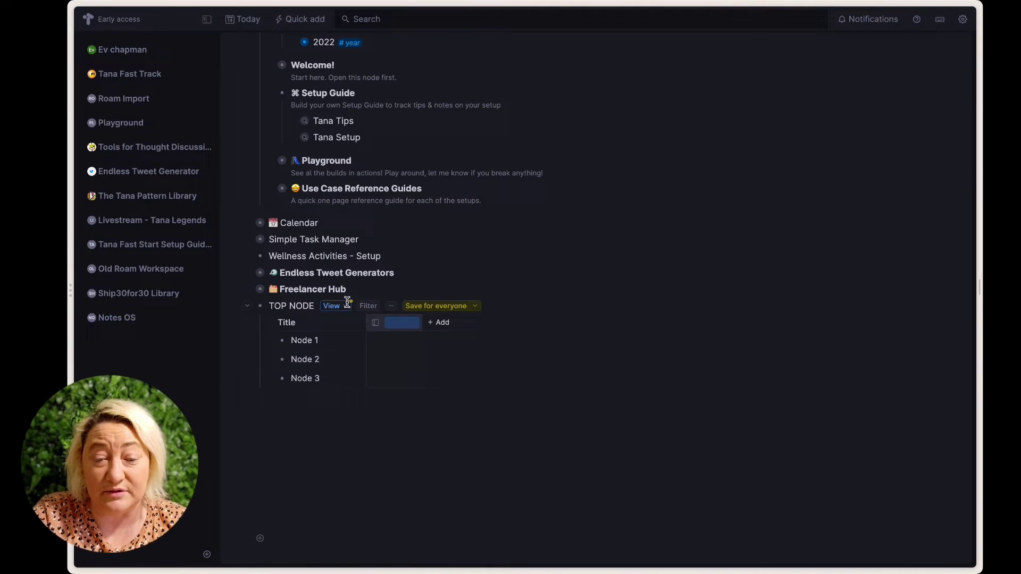
{"action": "left_click", "coordinate": [347, 305]}
{"action": "left_click", "coordinate": [350, 352]}
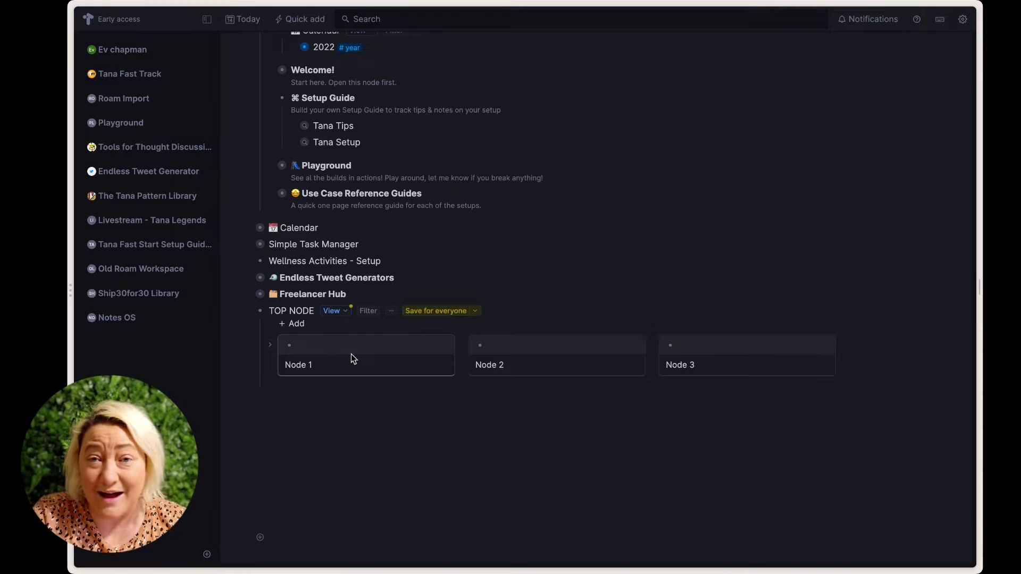
{"action": "left_click", "coordinate": [335, 311]}
{"action": "left_click", "coordinate": [348, 367]}
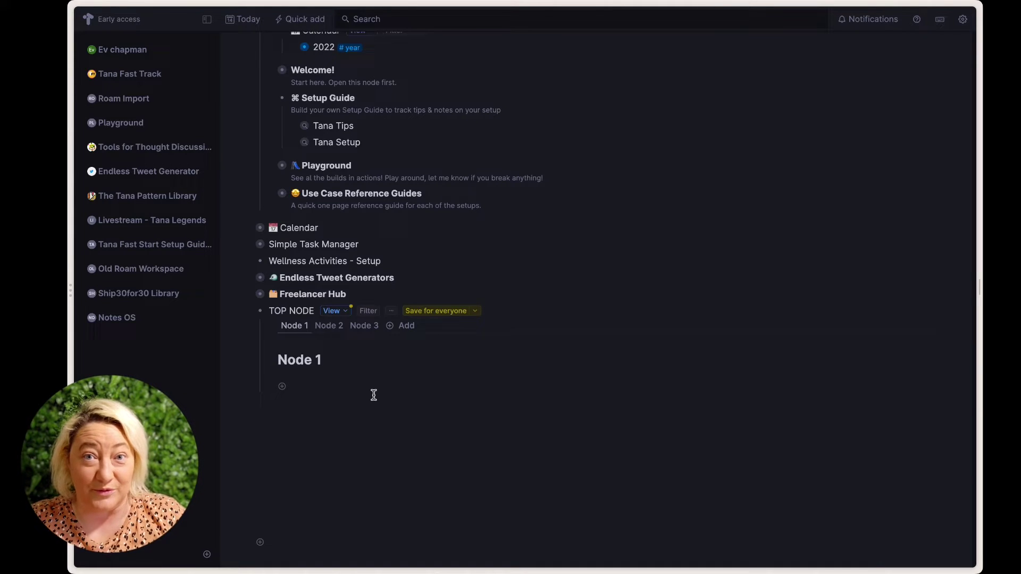
Fill the Node 1 tab with four placeholder nodes: ajshdf, asdfkljs, sdlkfjsf and sdflkj.
{"action": "left_click", "coordinate": [355, 388]}
{"action": "type", "text": "ajshdf"}
{"action": "key", "text": "Return"}
{"action": "type", "text": "asdfkljs"}
{"action": "key", "text": "Return"}
{"action": "type", "text": "sdlkfjsf"}
{"action": "key", "text": "Return"}
{"action": "type", "text": "sdflkj"}
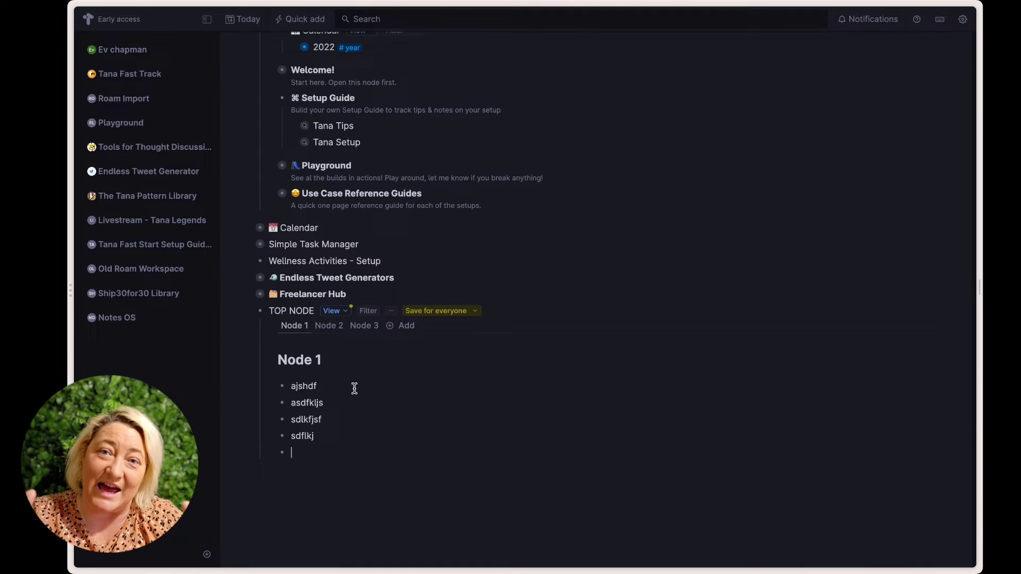
Add a new tab to TOP NODE and turn it into a live search listing nodes tagged #person.
{"action": "left_click", "coordinate": [407, 326]}
{"action": "left_click", "coordinate": [355, 359]}
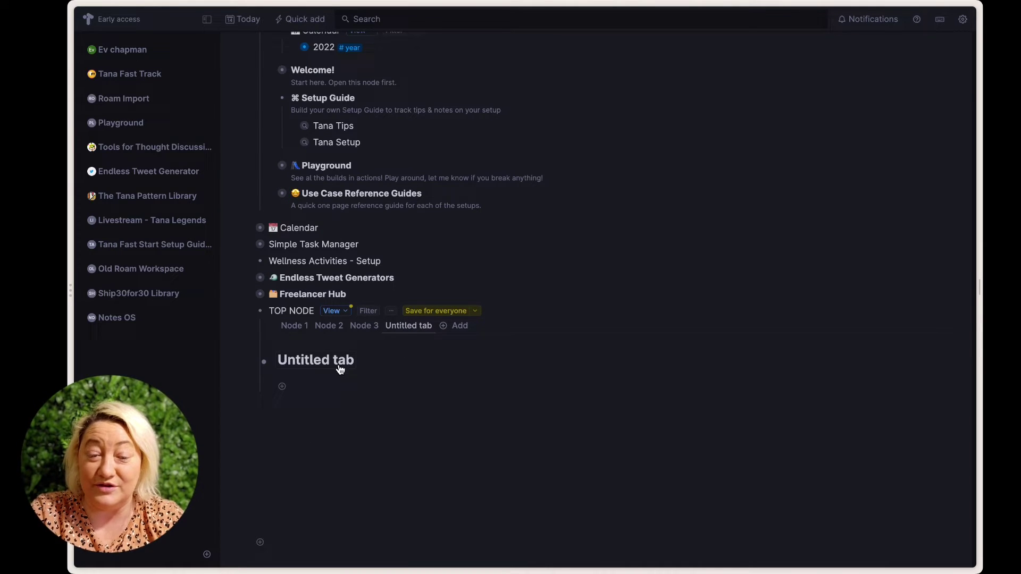
{"action": "key", "text": "ctrl+k"}
{"action": "type", "text": "Find nodes"}
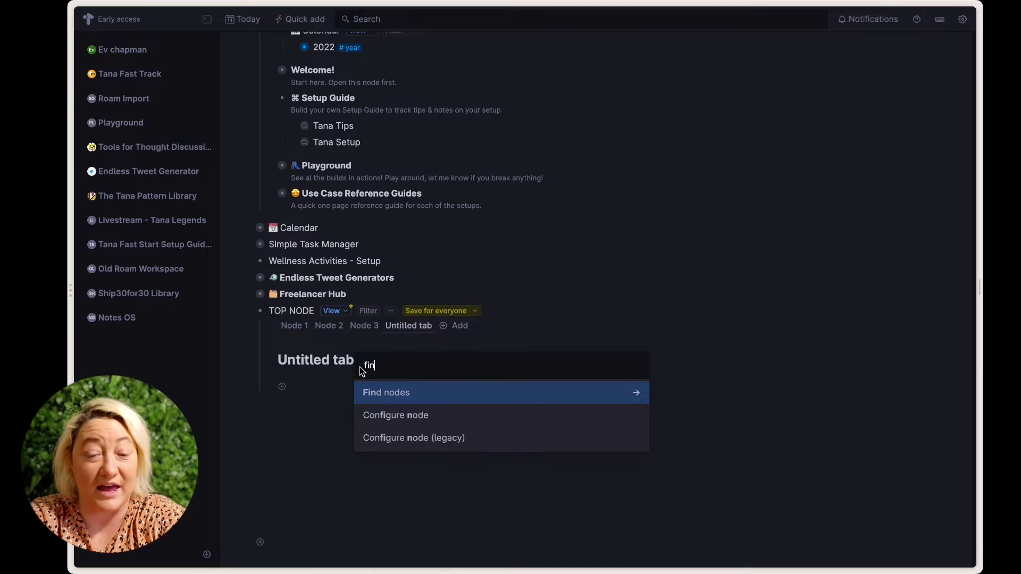
{"action": "key", "text": "Return"}
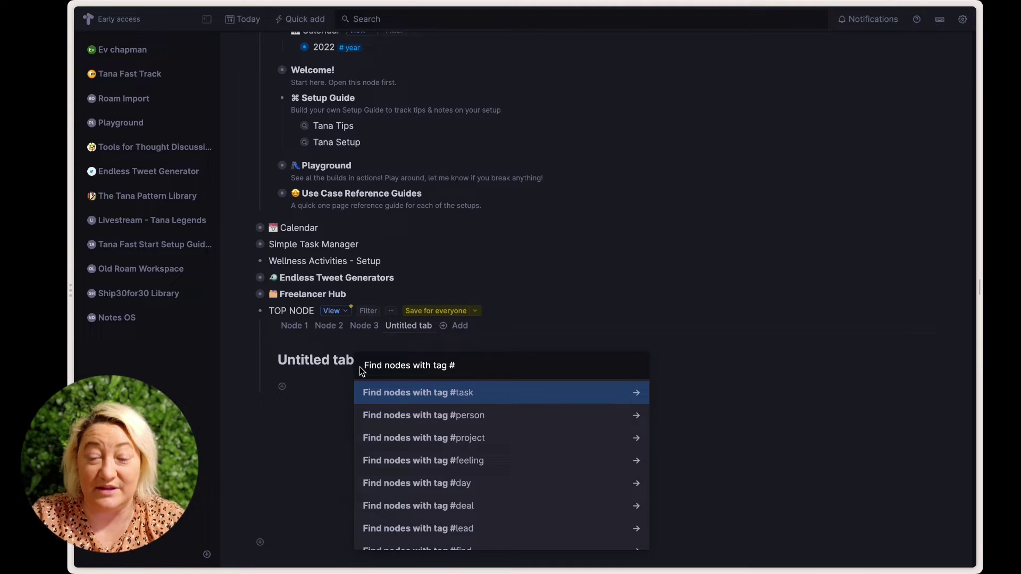
{"action": "key", "text": "Down"}
{"action": "key", "text": "Return"}
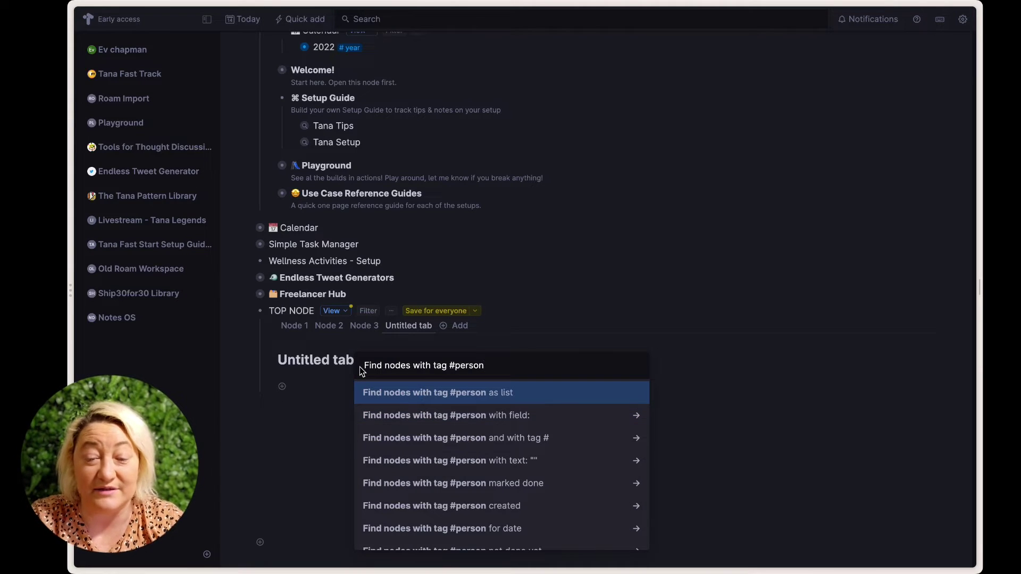
{"action": "key", "text": "Return"}
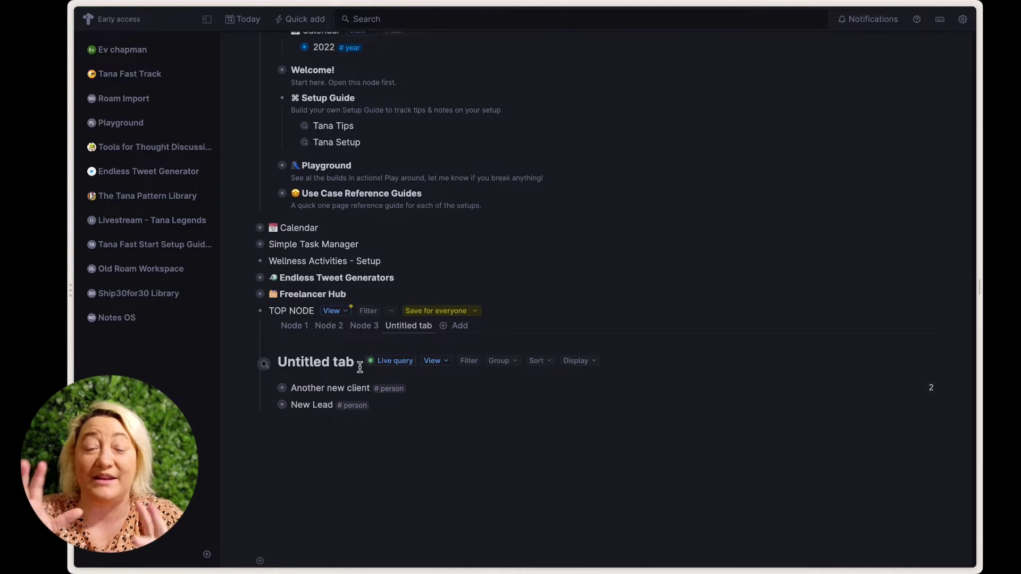
Rename the untitled search tab as All People.
{"action": "double_click", "coordinate": [318, 365]}
{"action": "key", "text": "shift+End"}
{"action": "type", "text": "All People"}
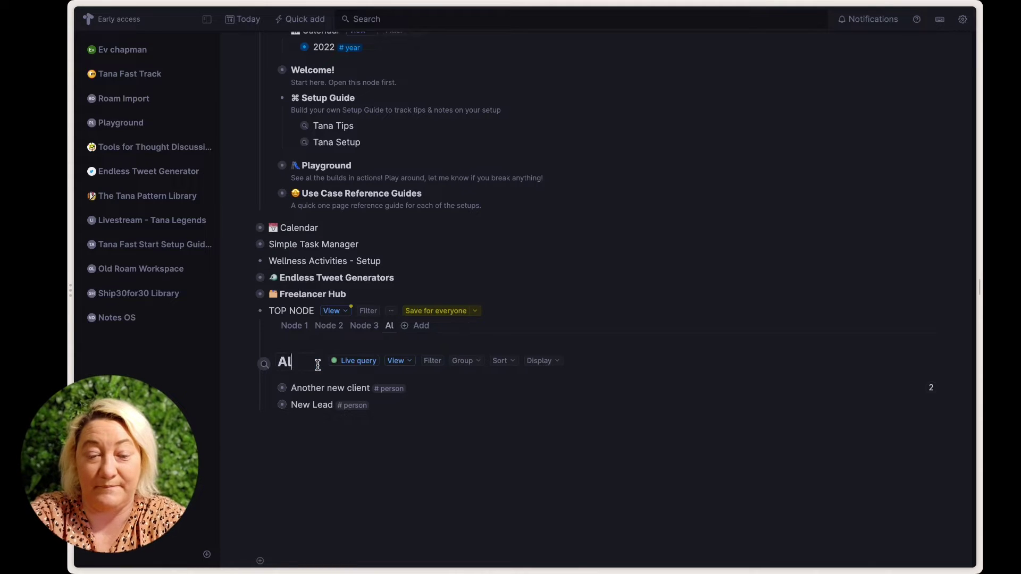
{"action": "left_click", "coordinate": [367, 456]}
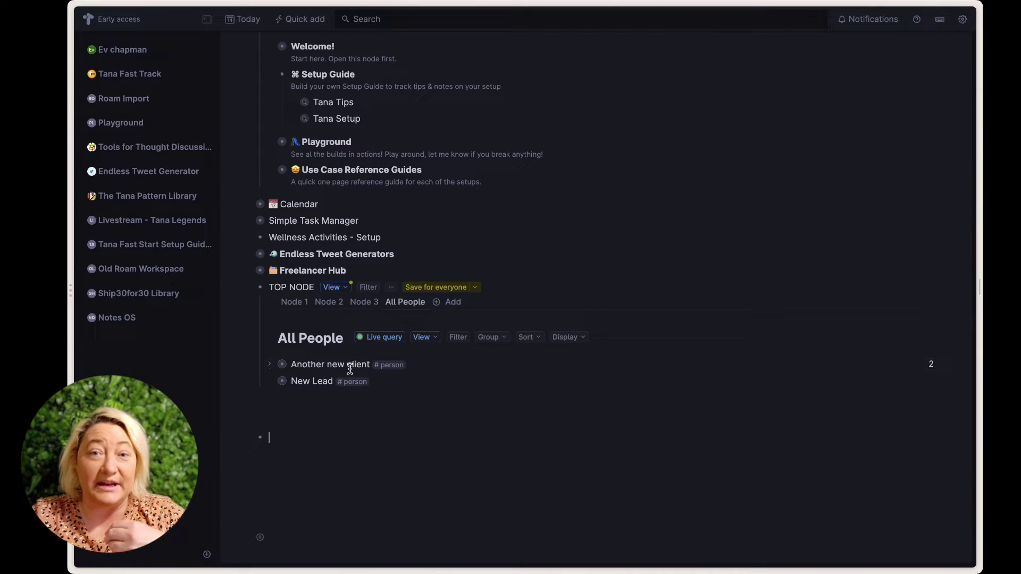
Look at the Node 3 tab, go back to All People, and save TOP NODE's tabs view for everyone.
{"action": "left_click", "coordinate": [363, 303]}
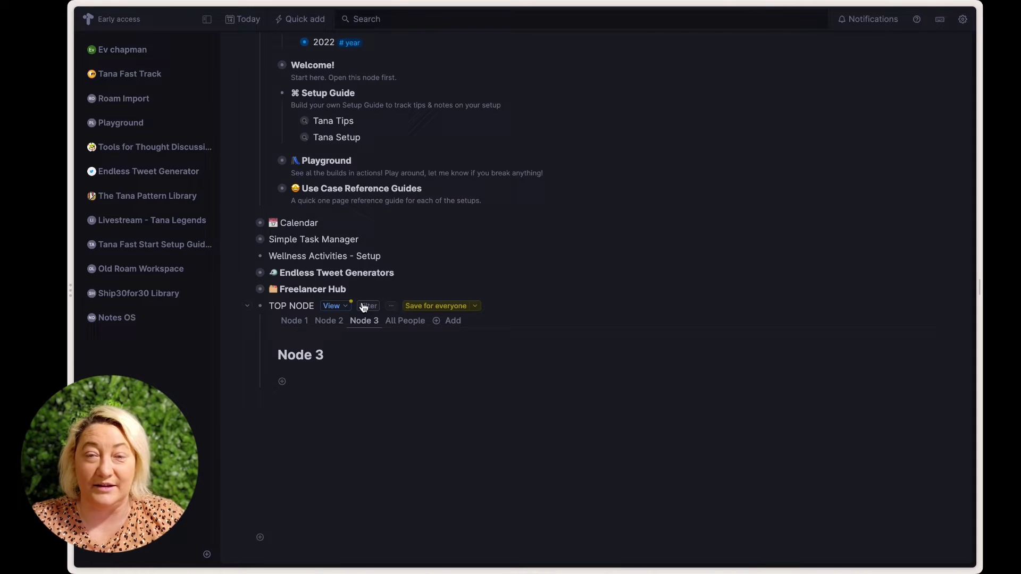
{"action": "left_click", "coordinate": [405, 321]}
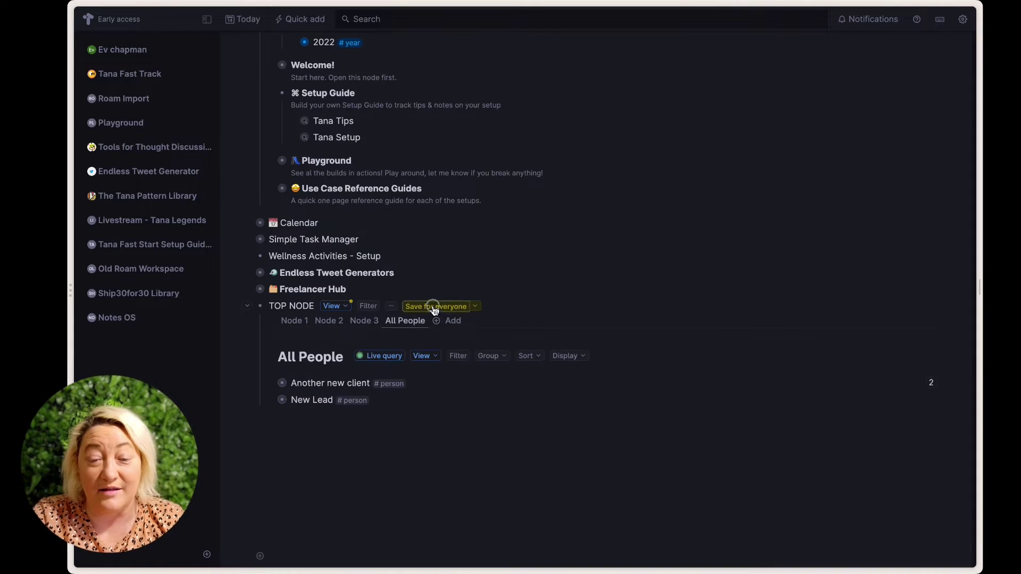
{"action": "left_click", "coordinate": [432, 306]}
Preview TOP NODE and its search node in the List view, and return it to the Tabs view.
{"action": "left_click", "coordinate": [338, 306]}
{"action": "left_click", "coordinate": [355, 323]}
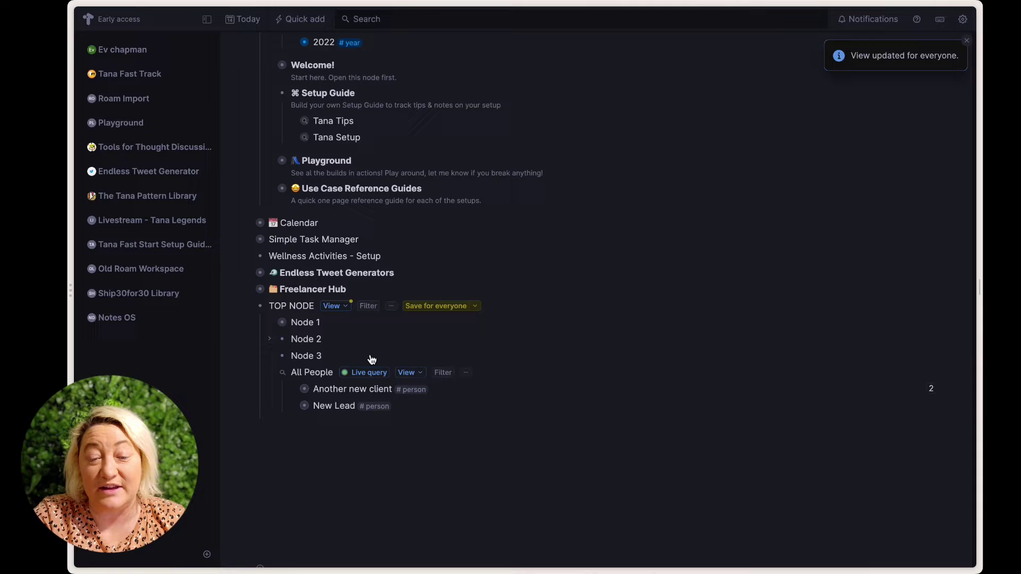
{"action": "scroll", "coordinate": [403, 408], "scroll_direction": "down", "scroll_amount": 1}
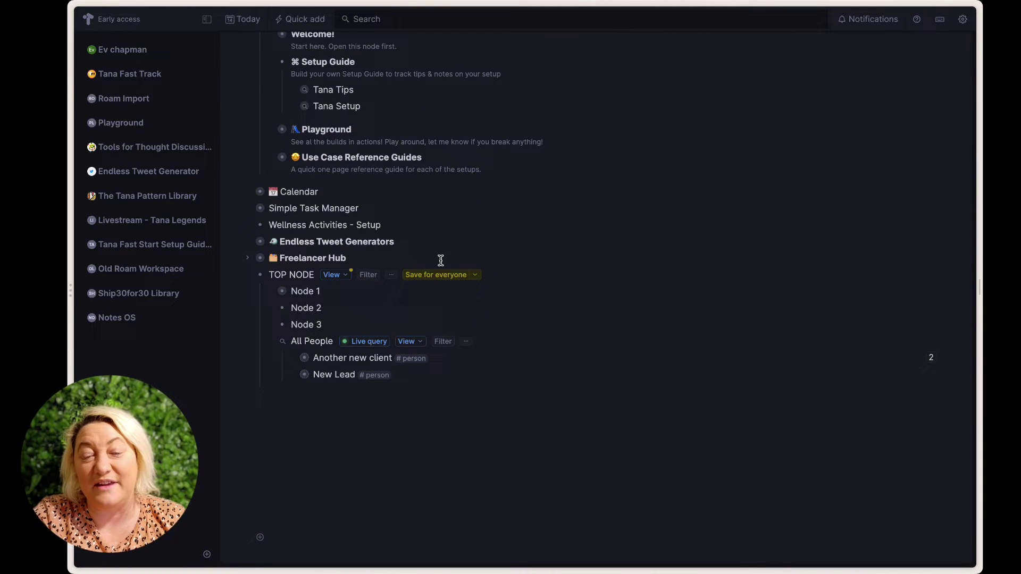
{"action": "left_click", "coordinate": [339, 275]}
{"action": "left_click", "coordinate": [349, 333]}
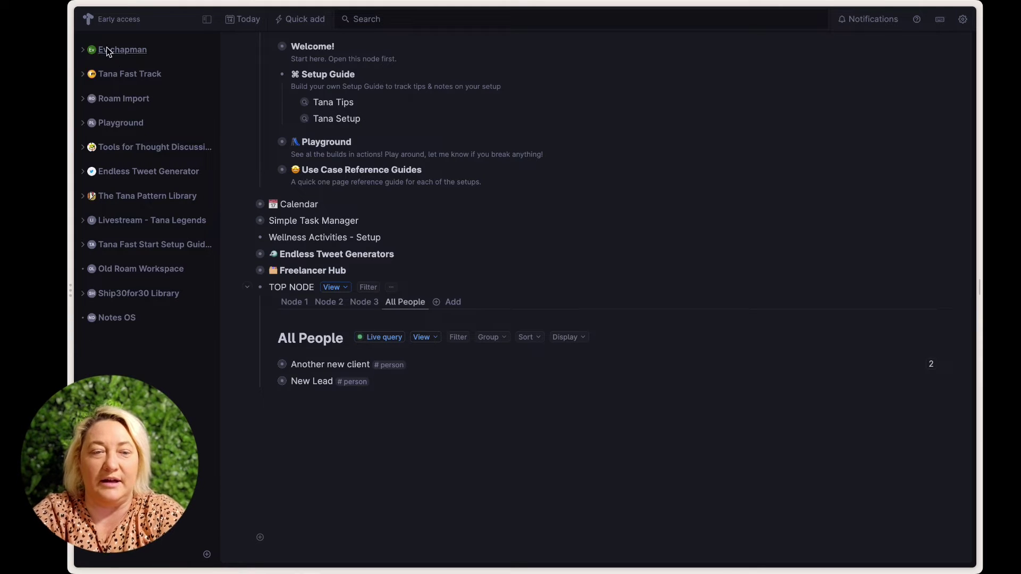
Expand the personal workspace in the sidebar and preview its REMIX Tweetes node.
{"action": "left_click", "coordinate": [83, 49]}
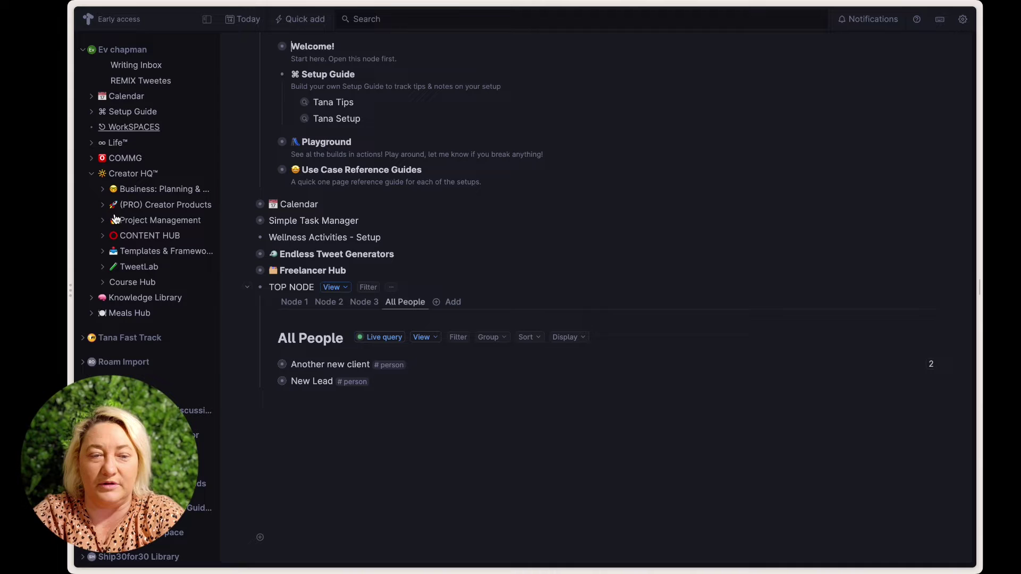
{"action": "mouse_move", "coordinate": [136, 88]}
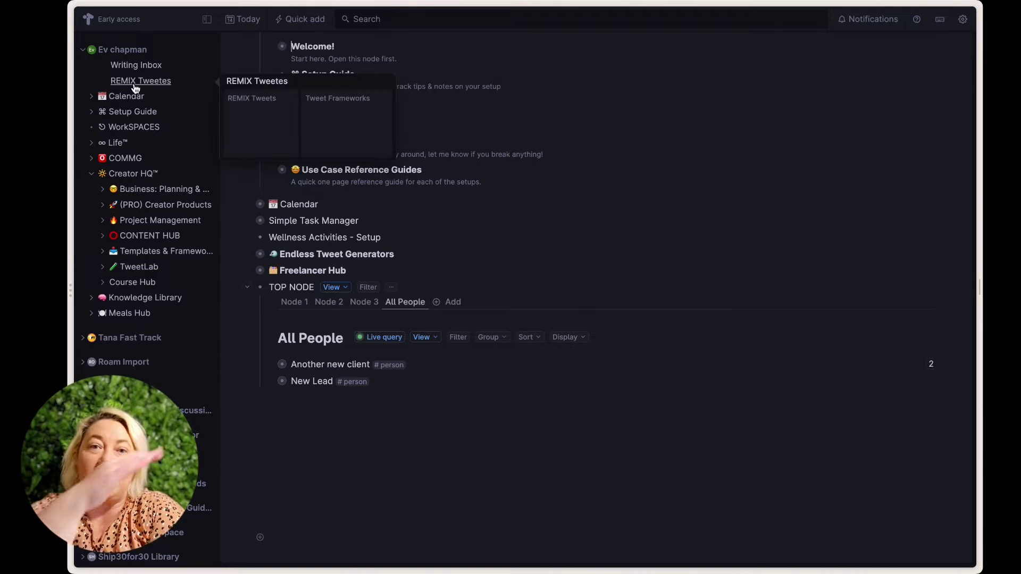
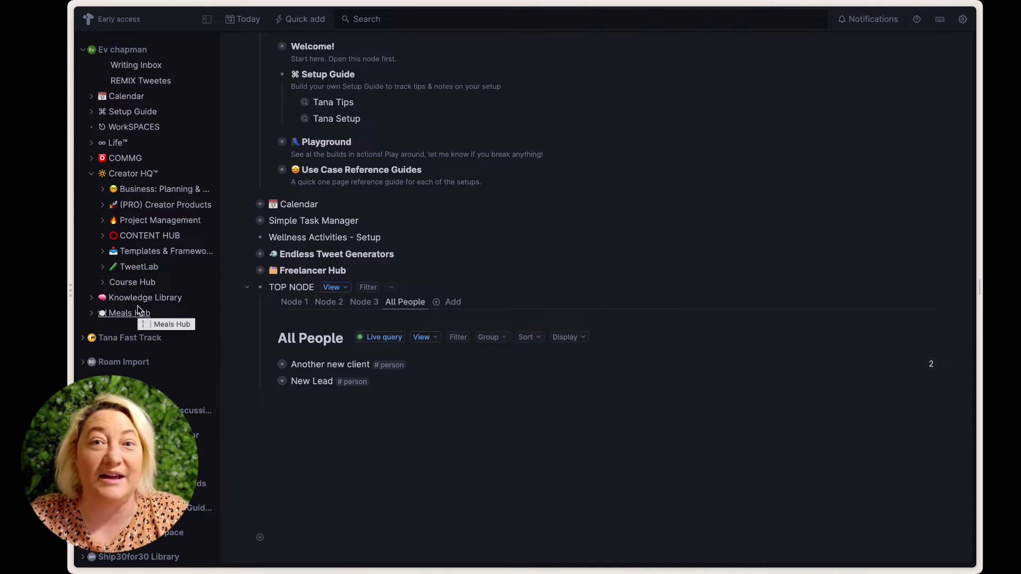
Expand the Playground node under Tana Fast Track and open its Focus Hub, leaving the personal workspace collapsed.
{"action": "scroll", "coordinate": [276, 198], "scroll_direction": "up", "scroll_amount": 1}
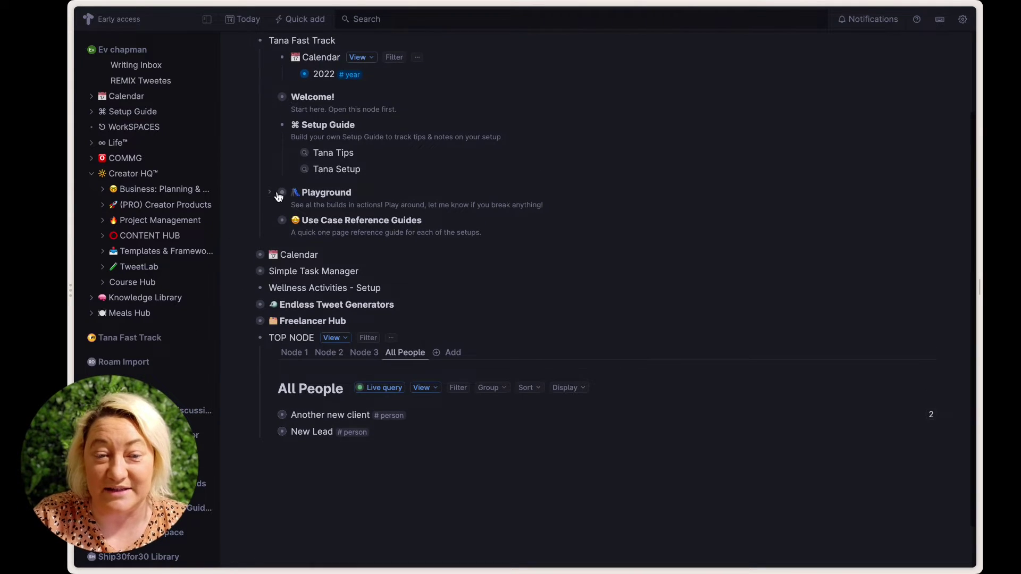
{"action": "left_click", "coordinate": [270, 192]}
{"action": "left_click", "coordinate": [83, 51]}
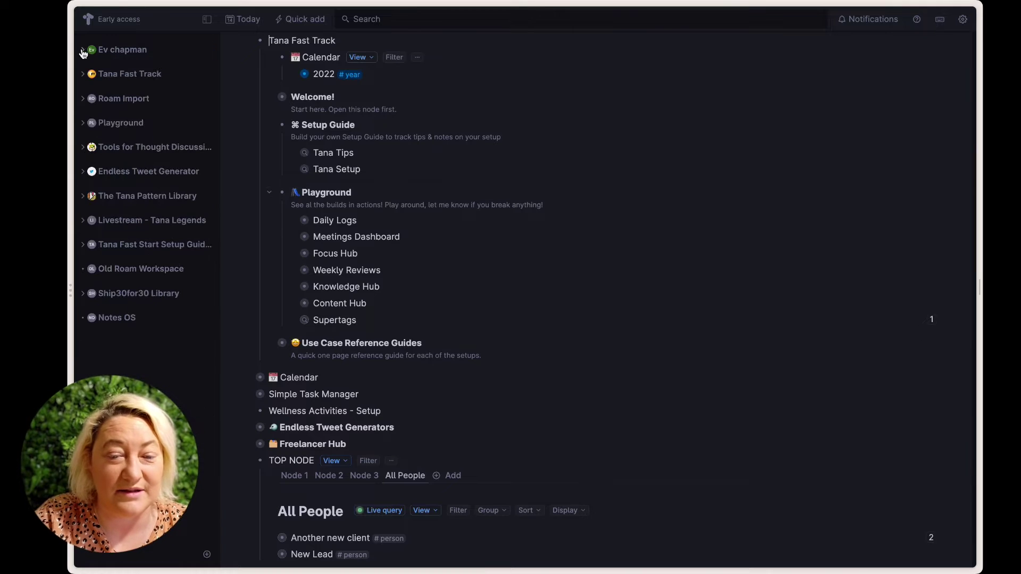
{"action": "left_click", "coordinate": [304, 254]}
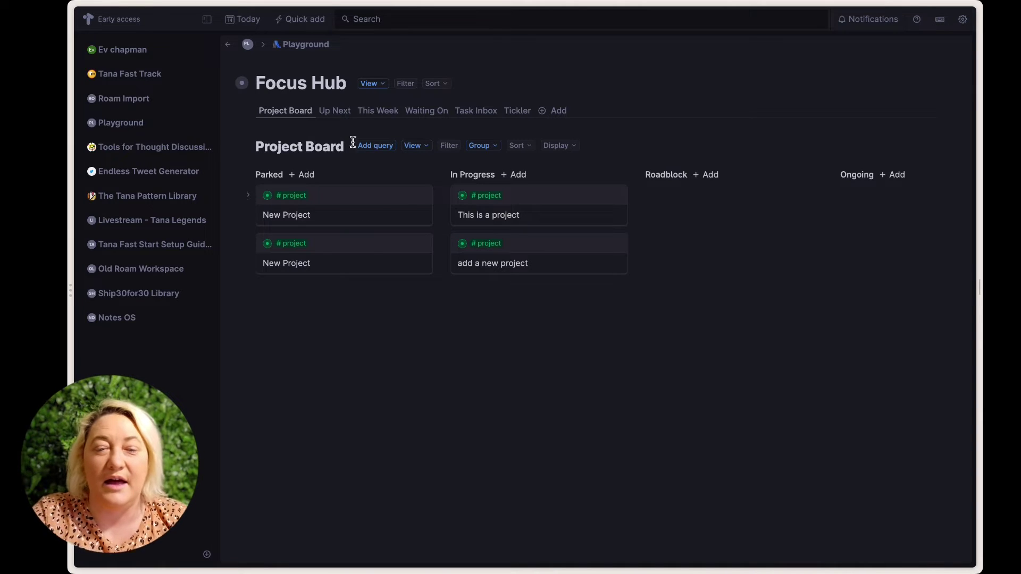
Look through the task cards on Focus Hub's Up Next tab and inspect the search expression behind them.
{"action": "left_click", "coordinate": [335, 111]}
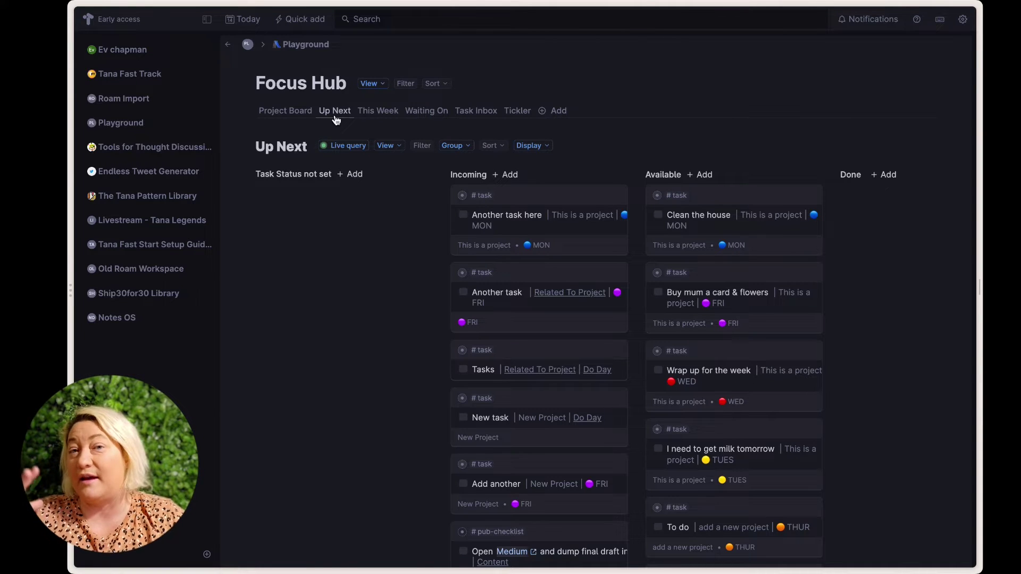
{"action": "scroll", "coordinate": [455, 340], "scroll_direction": "right", "scroll_amount": 2}
{"action": "scroll", "coordinate": [455, 340], "scroll_direction": "right", "scroll_amount": 1}
{"action": "scroll", "coordinate": [455, 341], "scroll_direction": "down", "scroll_amount": 10}
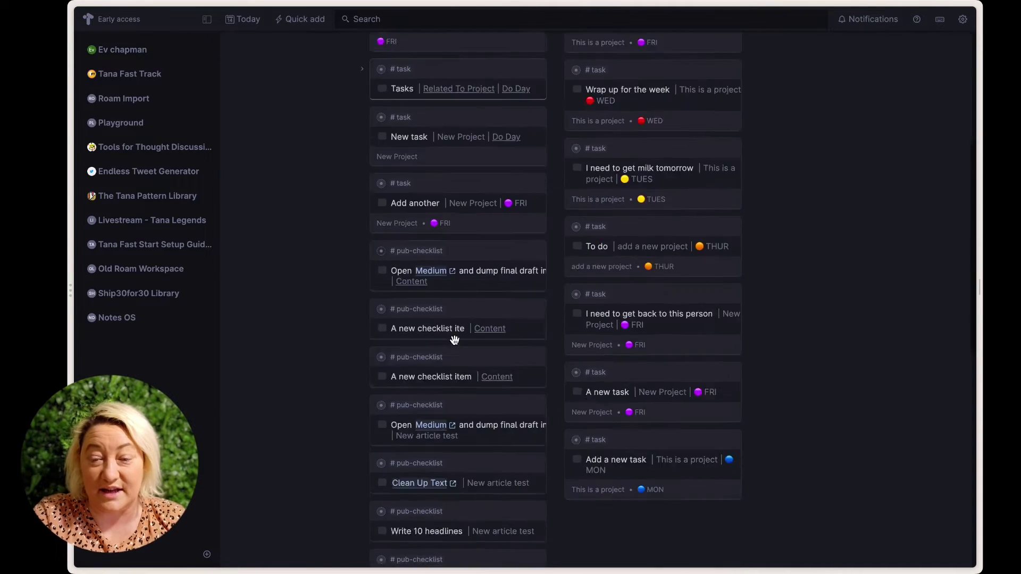
{"action": "scroll", "coordinate": [457, 324], "scroll_direction": "up", "scroll_amount": 10}
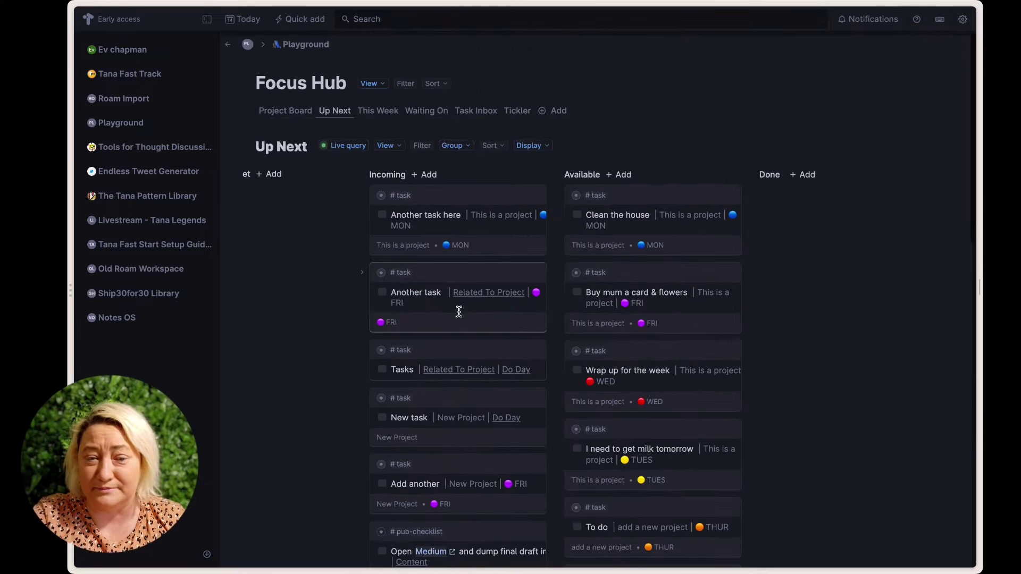
{"action": "left_click", "coordinate": [337, 147]}
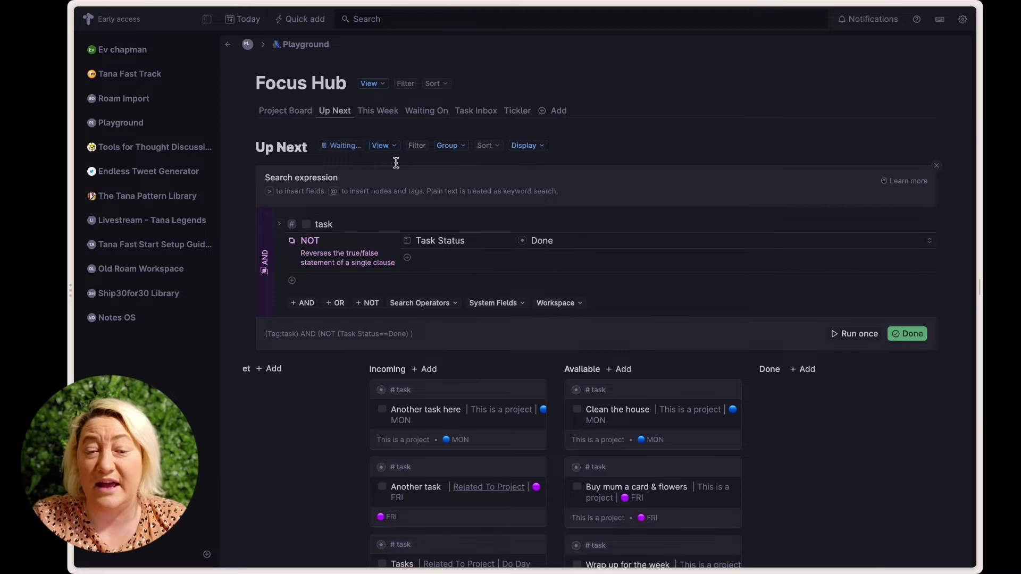
{"action": "left_click", "coordinate": [343, 148]}
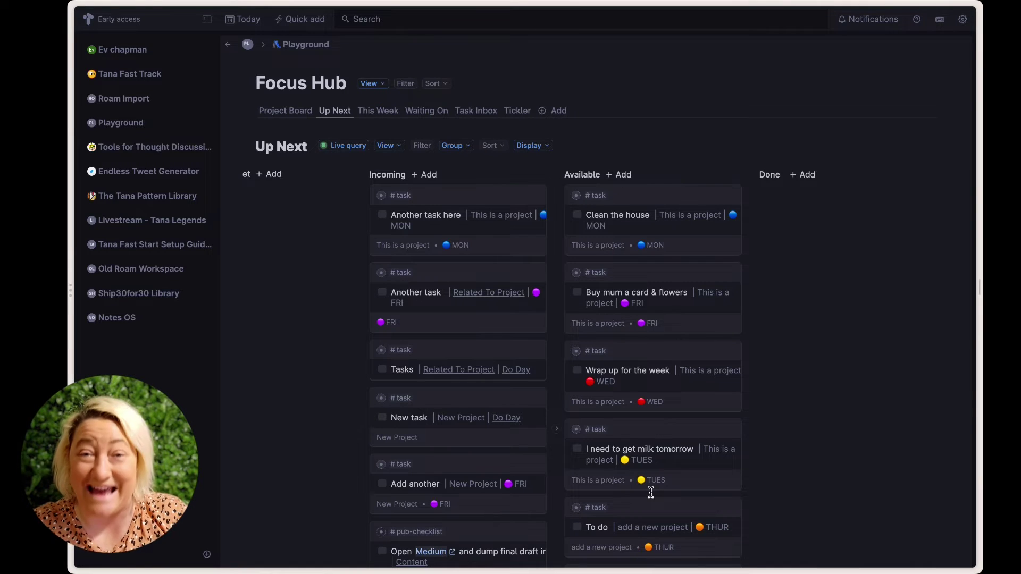
View Focus Hub's This Week tab and inspect its search expression, closing it without changes.
{"action": "left_click", "coordinate": [387, 114]}
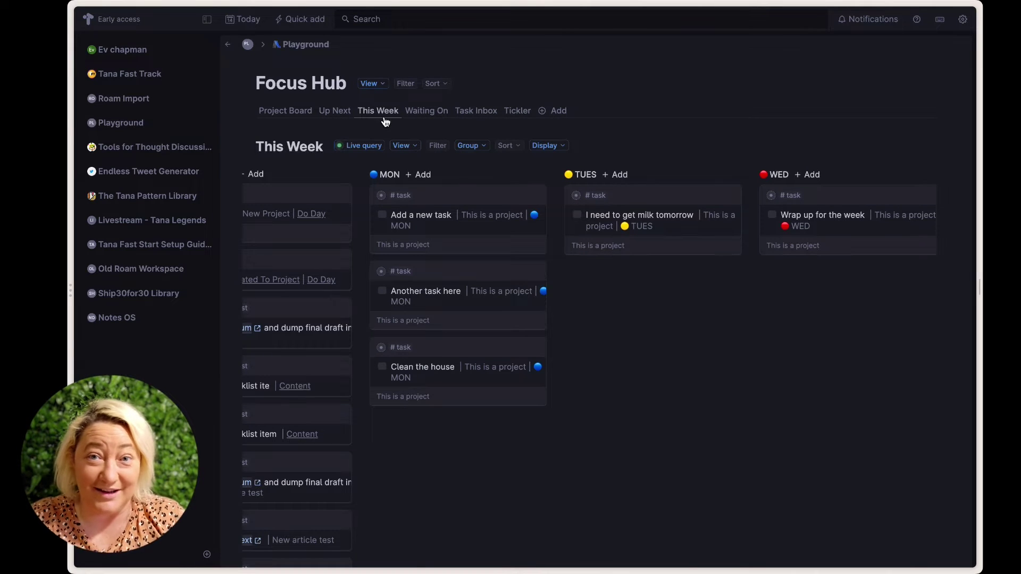
{"action": "left_click", "coordinate": [364, 153]}
{"action": "left_click", "coordinate": [365, 149]}
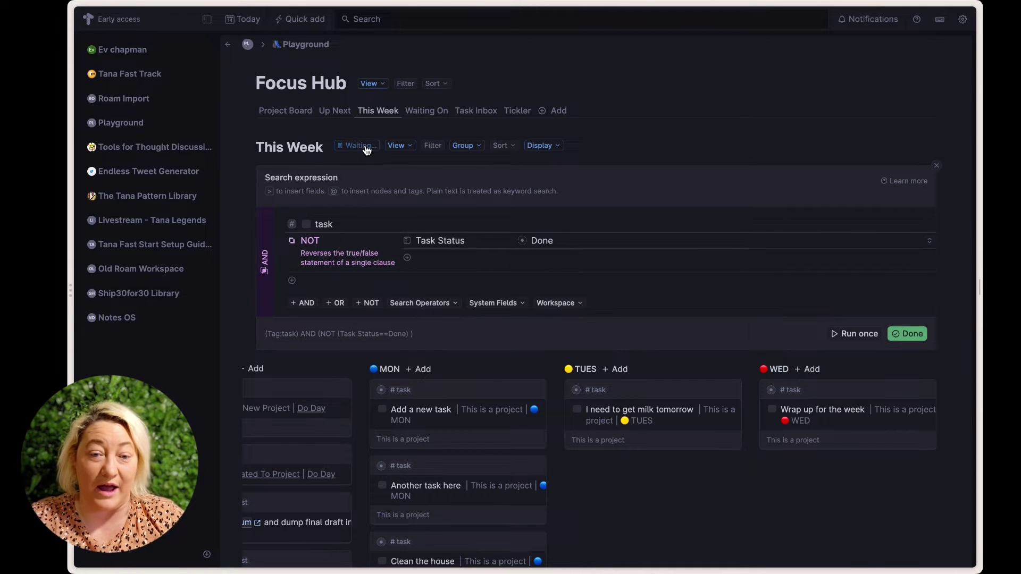
{"action": "left_click", "coordinate": [366, 147]}
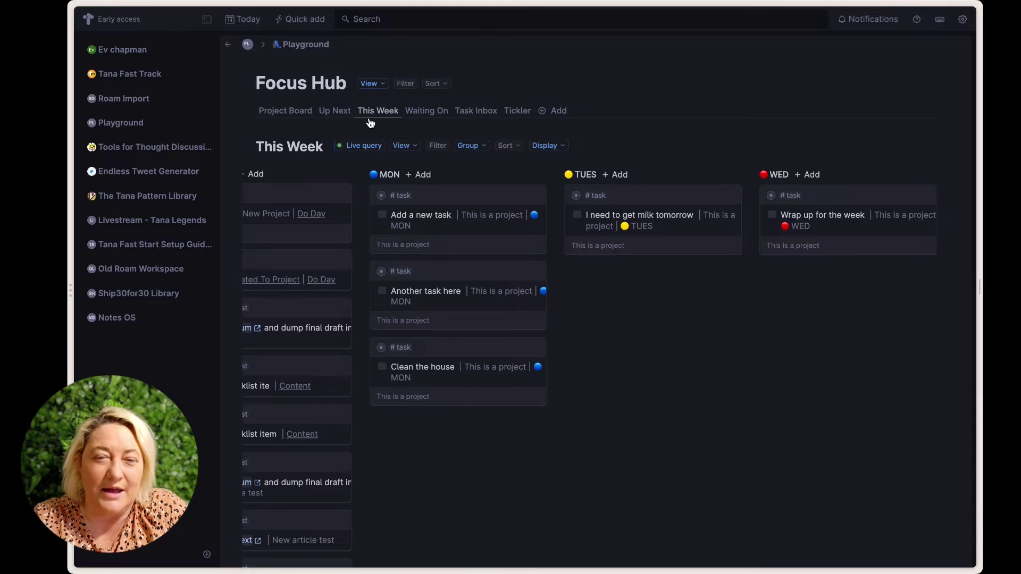
Try grouping the Up Next tab's cards by Do Day, and restore the grouping by Task Status.
{"action": "left_click", "coordinate": [335, 111]}
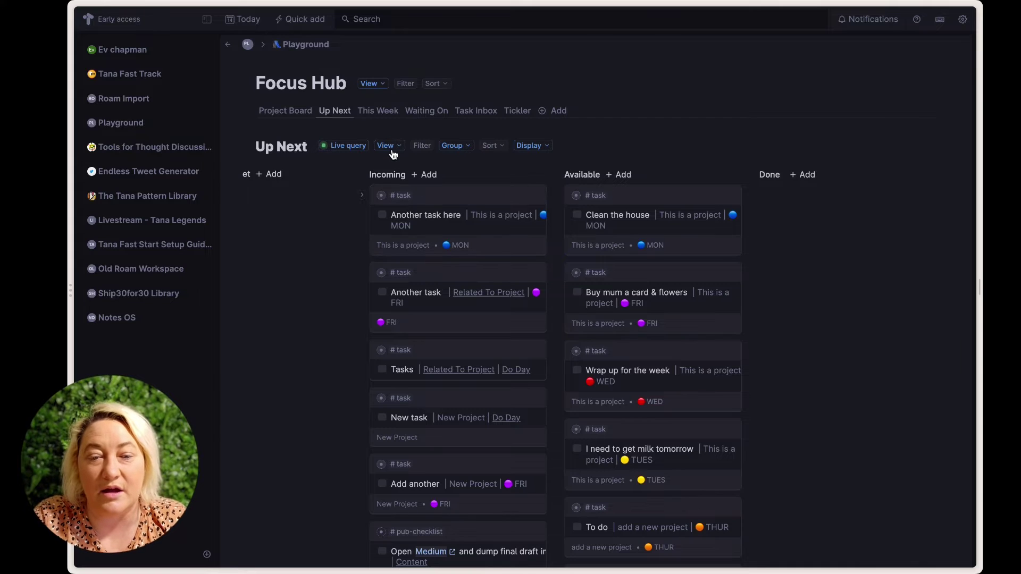
{"action": "left_click", "coordinate": [458, 149]}
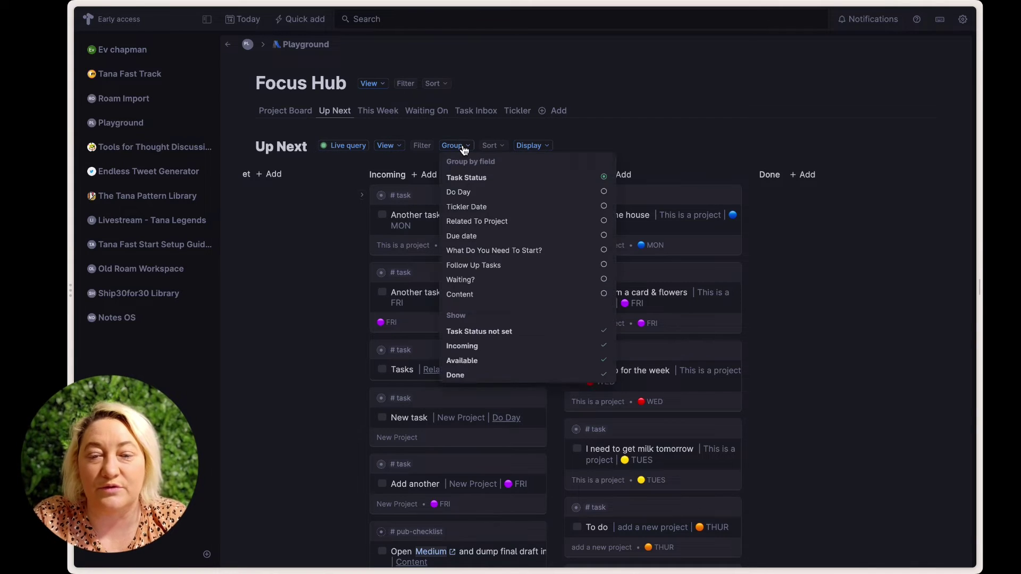
{"action": "left_click", "coordinate": [467, 192]}
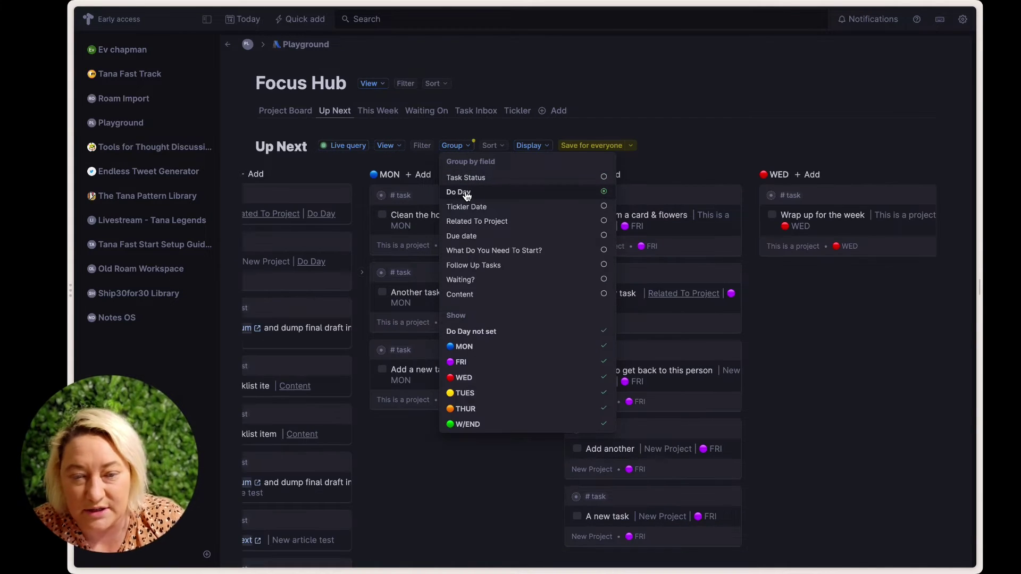
{"action": "left_click", "coordinate": [478, 177]}
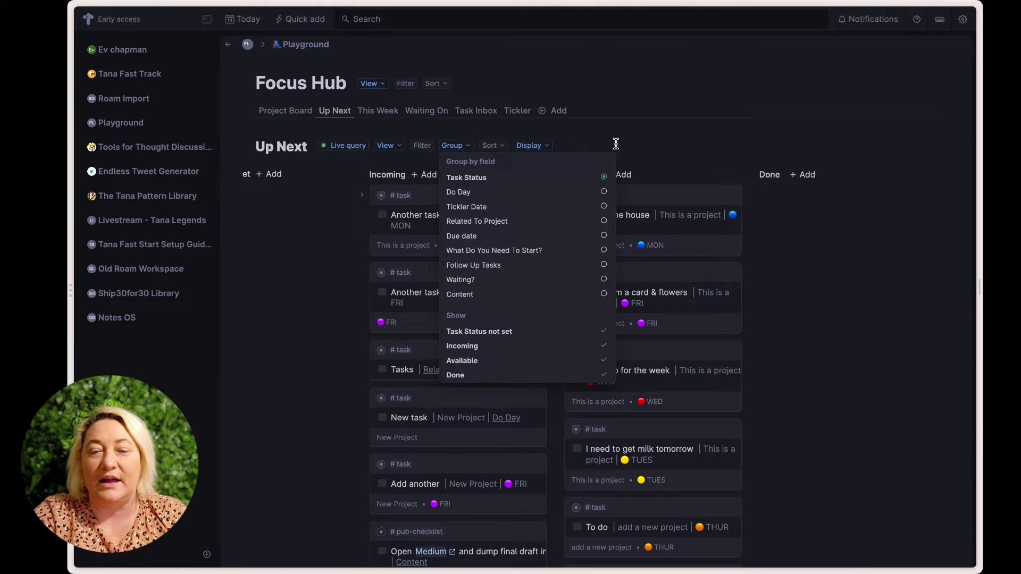
{"action": "left_click", "coordinate": [675, 133]}
{"action": "left_click", "coordinate": [674, 133]}
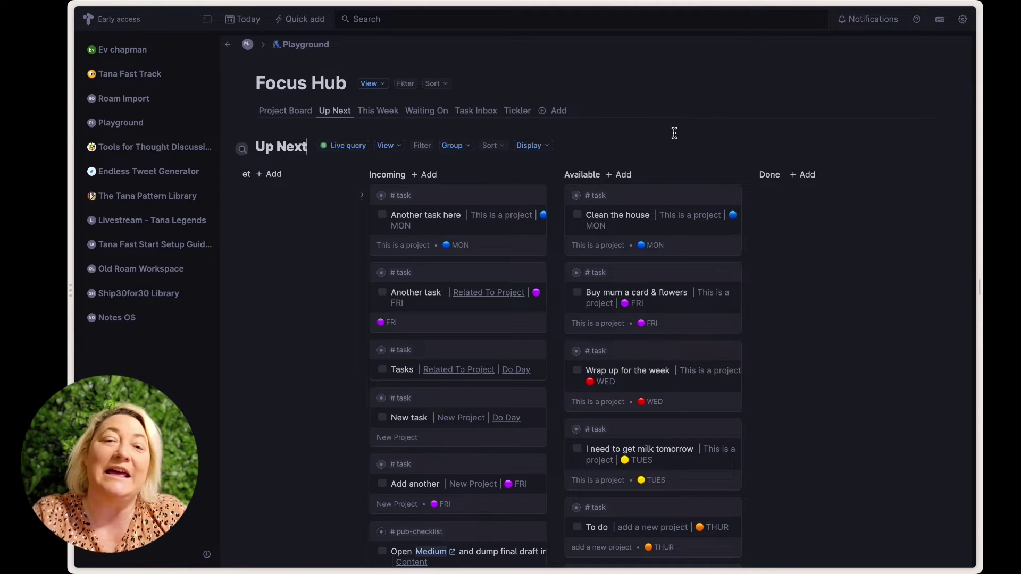
Compare Focus Hub's This Week, Project Board and Up Next tabs, ending on This Week.
{"action": "left_click", "coordinate": [394, 113]}
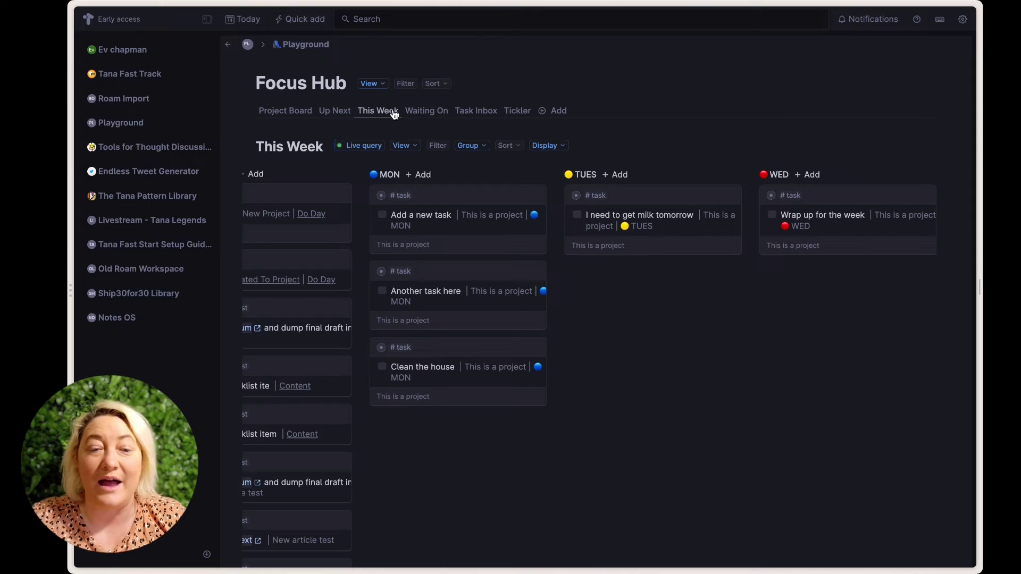
{"action": "left_click", "coordinate": [280, 117]}
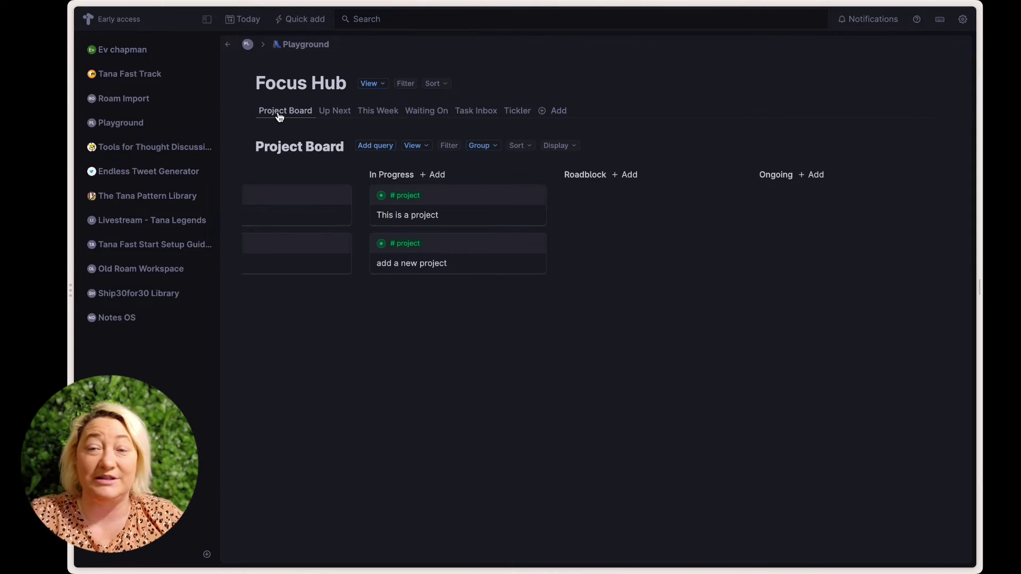
{"action": "left_click", "coordinate": [346, 116]}
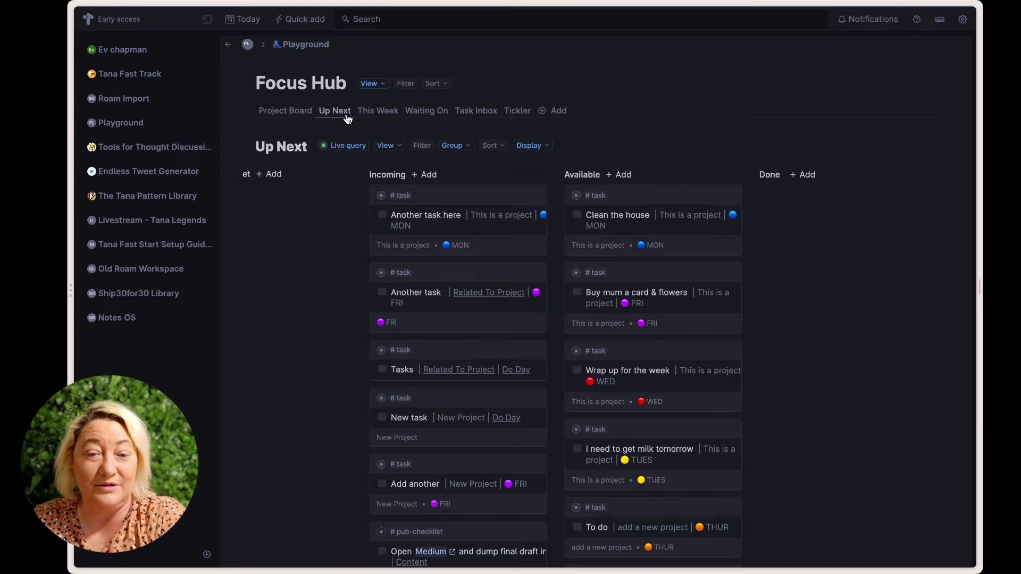
{"action": "left_click", "coordinate": [379, 112]}
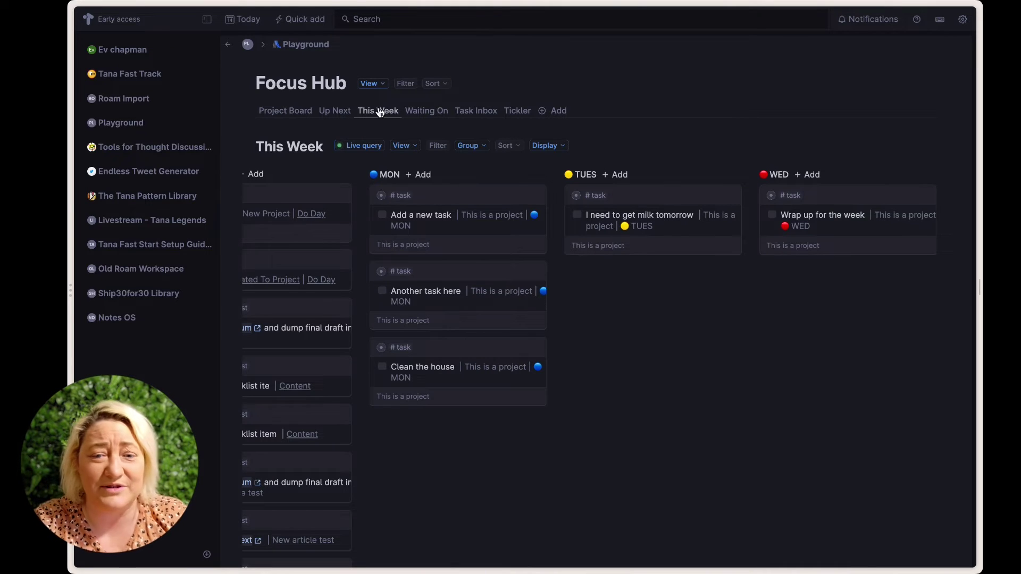
View the Waiting On tab and examine the fields of its second "Add a new task" entry, collapsing it again.
{"action": "left_click", "coordinate": [426, 112]}
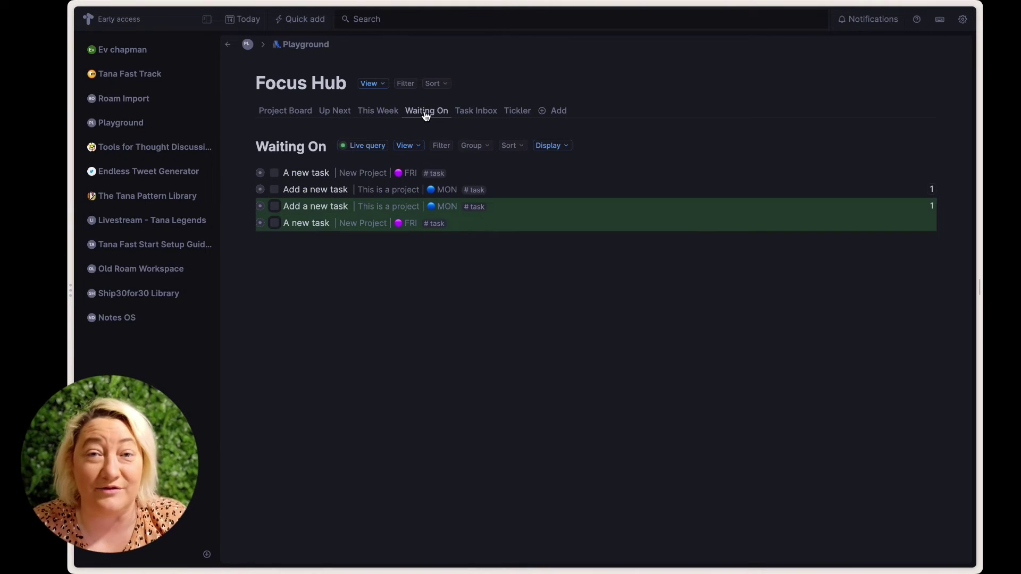
{"action": "left_click", "coordinate": [251, 206]}
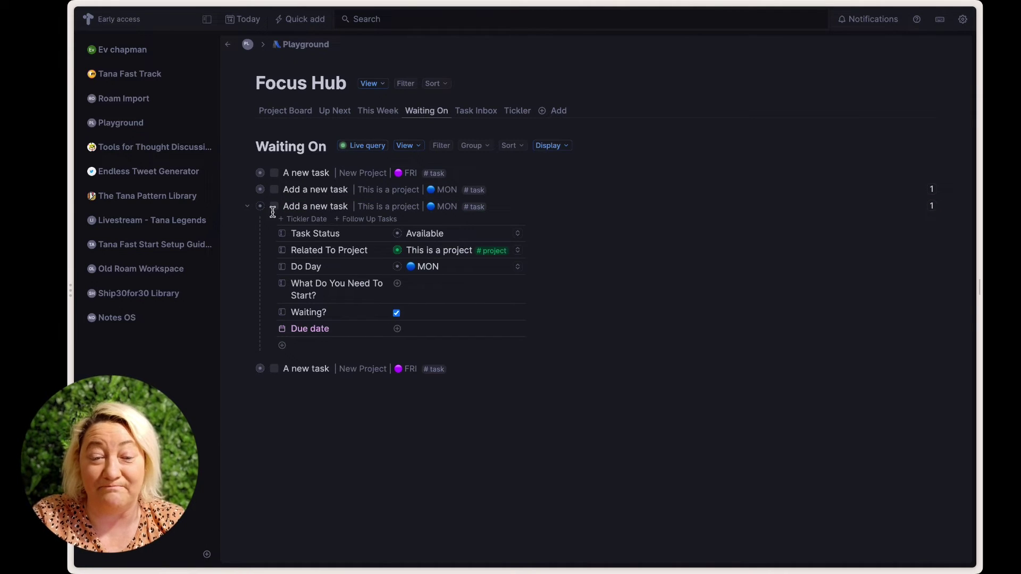
{"action": "left_click", "coordinate": [248, 207]}
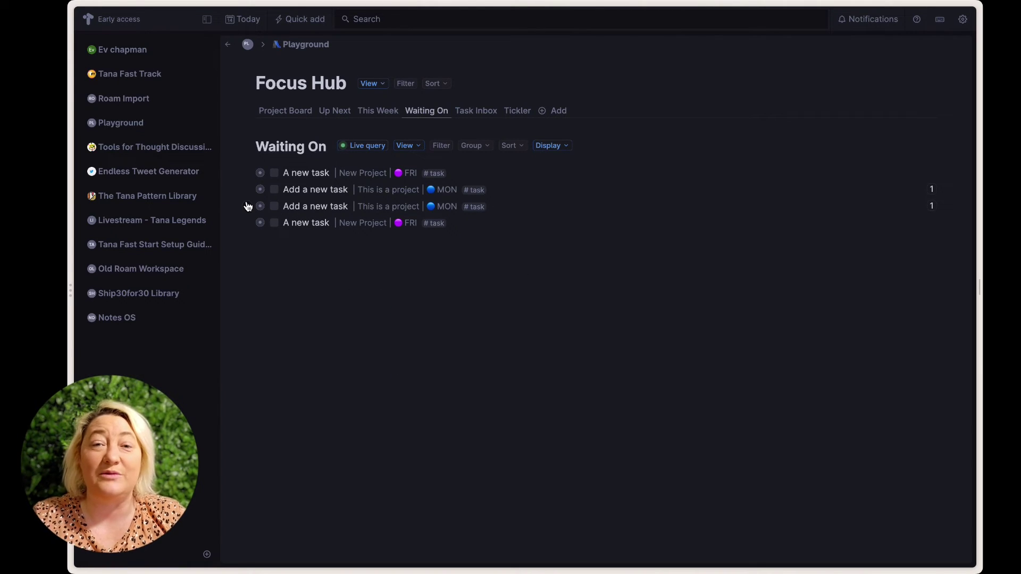
View Focus Hub's Task Inbox and Tickler tabs, and return to the Project Board tab.
{"action": "left_click", "coordinate": [477, 111]}
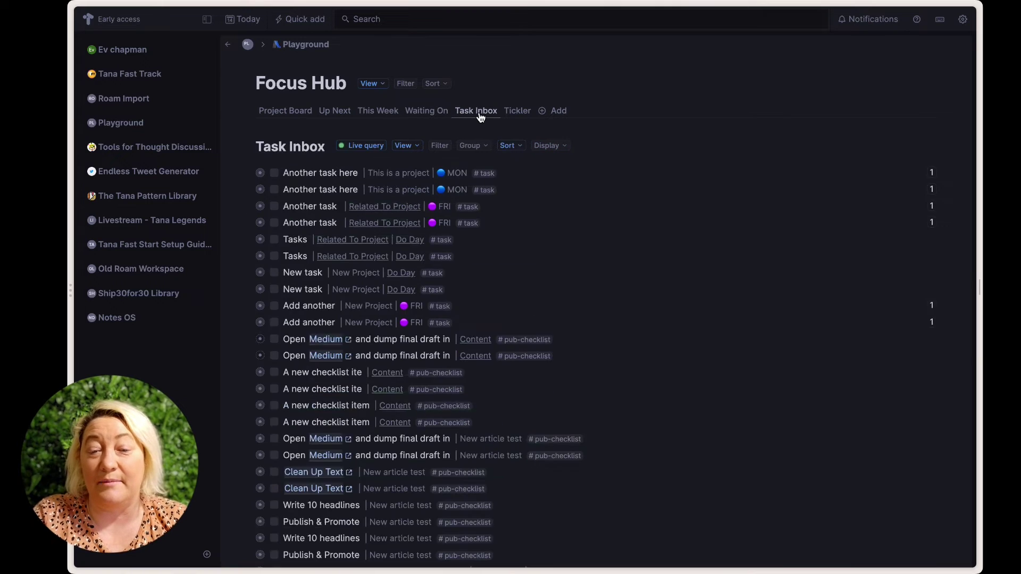
{"action": "left_click", "coordinate": [540, 112]}
{"action": "left_click", "coordinate": [517, 111]}
{"action": "left_click", "coordinate": [295, 114]}
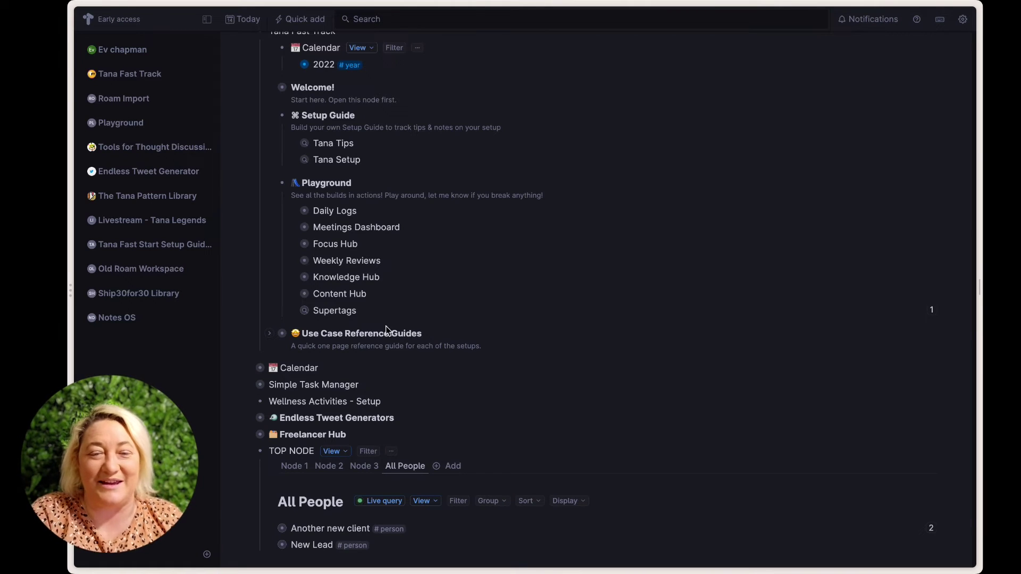
Expand the Meetings Dashboard node in the Playground workspace to view its meetings, and collapse it again.
{"action": "left_click", "coordinate": [289, 225]}
{"action": "scroll", "coordinate": [288, 226], "scroll_direction": "up", "scroll_amount": 5}
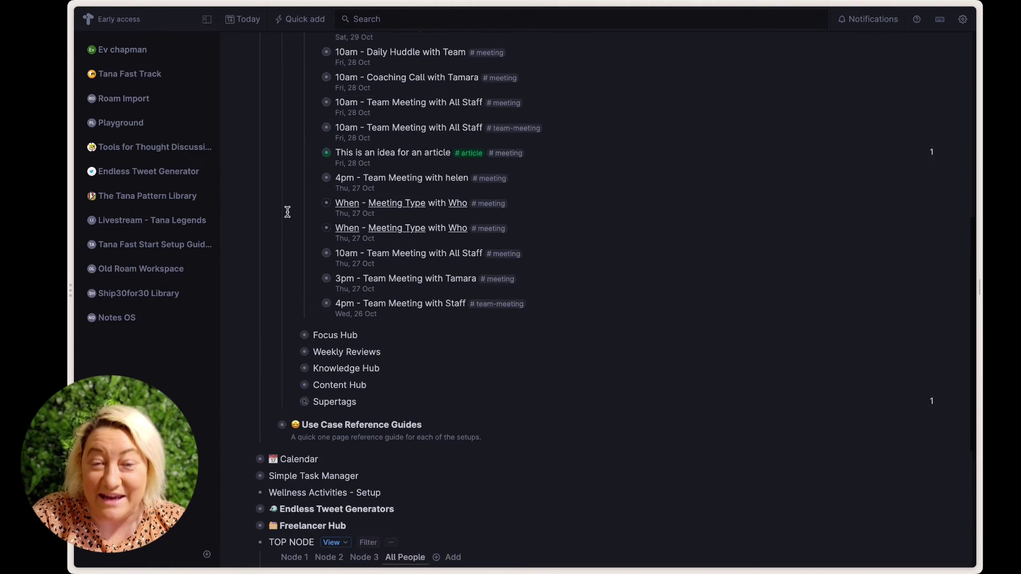
{"action": "left_click", "coordinate": [289, 114]}
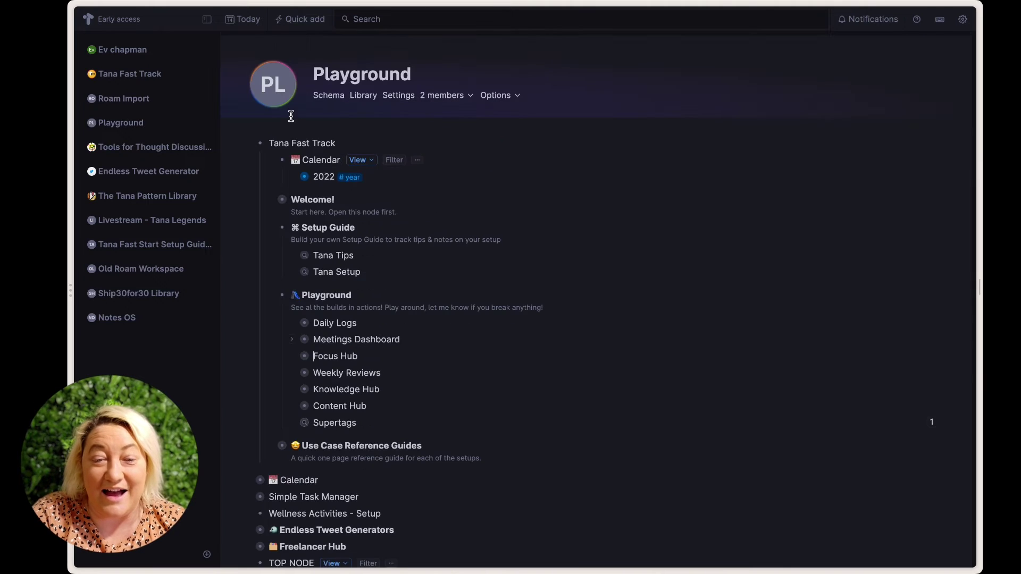
Look at the tabs inside Knowledge Hub and the contents of Weekly Reviews, leaving both nodes collapsed.
{"action": "left_click", "coordinate": [292, 390]}
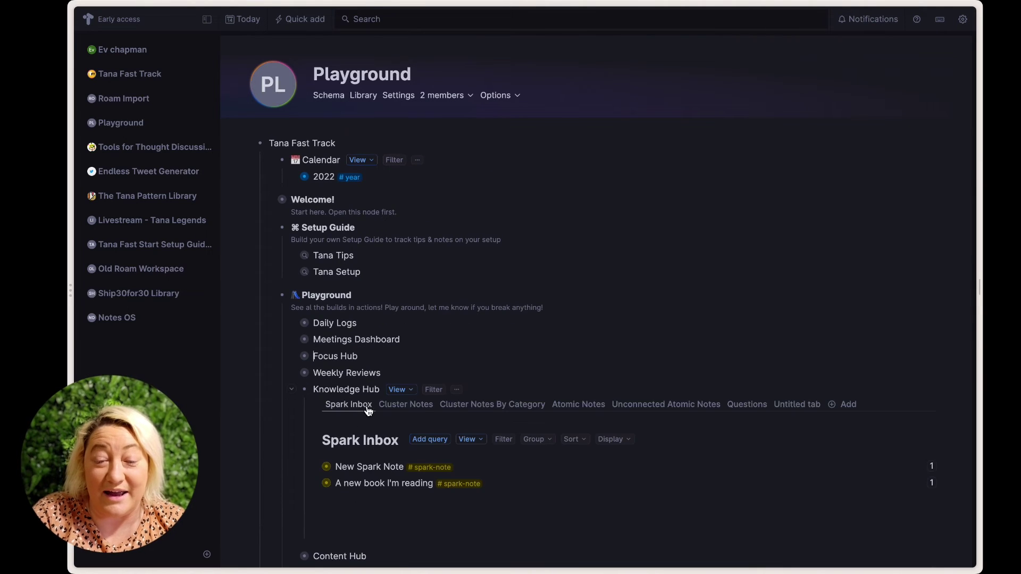
{"action": "scroll", "coordinate": [367, 395], "scroll_direction": "down", "scroll_amount": 3}
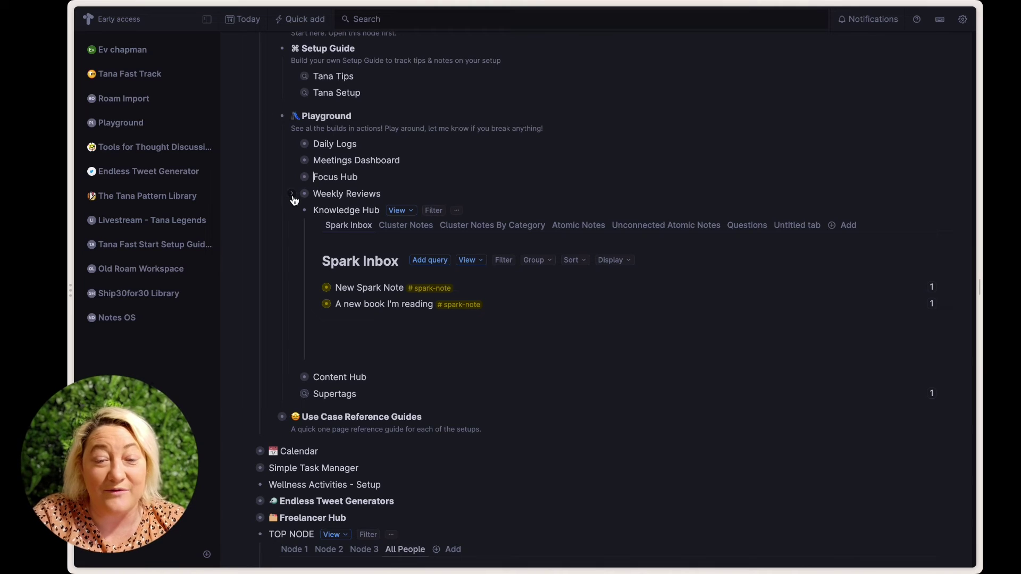
{"action": "left_click", "coordinate": [292, 194]}
{"action": "left_click", "coordinate": [292, 195]}
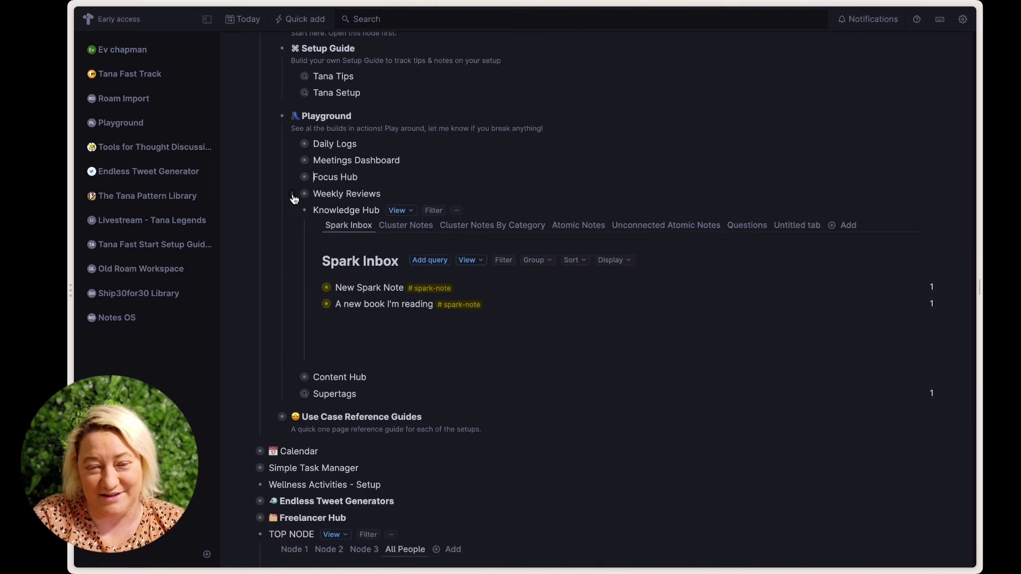
{"action": "left_click", "coordinate": [292, 210]}
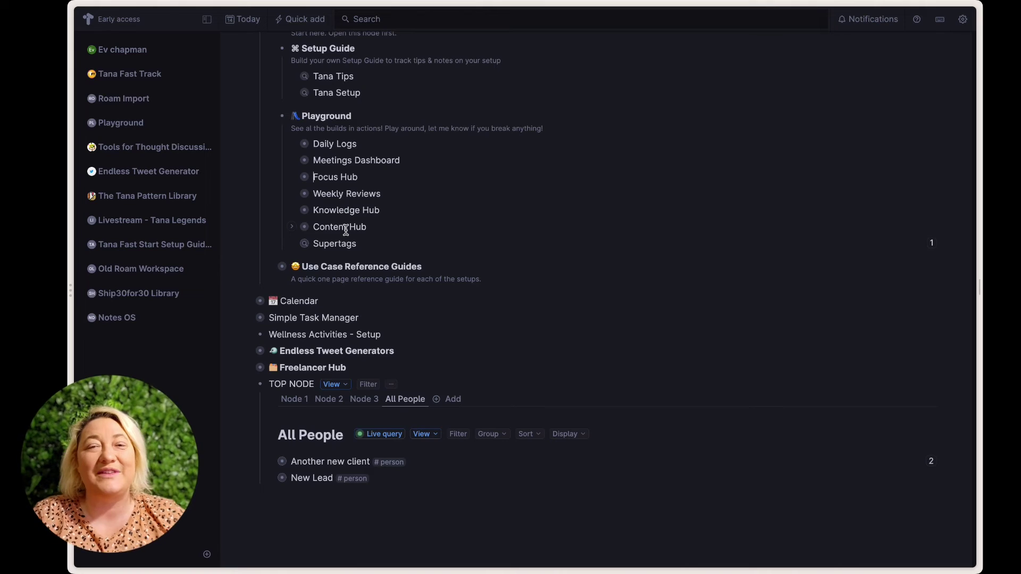